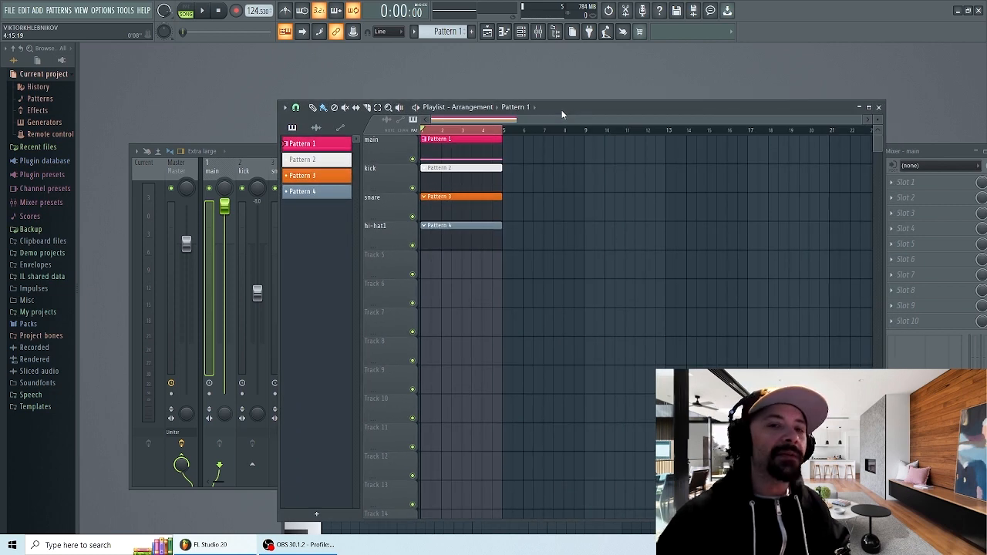
Step: Play the four-bar arrangement briefly, shift the Playlist window aside, and stop playback
{"action": "key", "text": "space"}
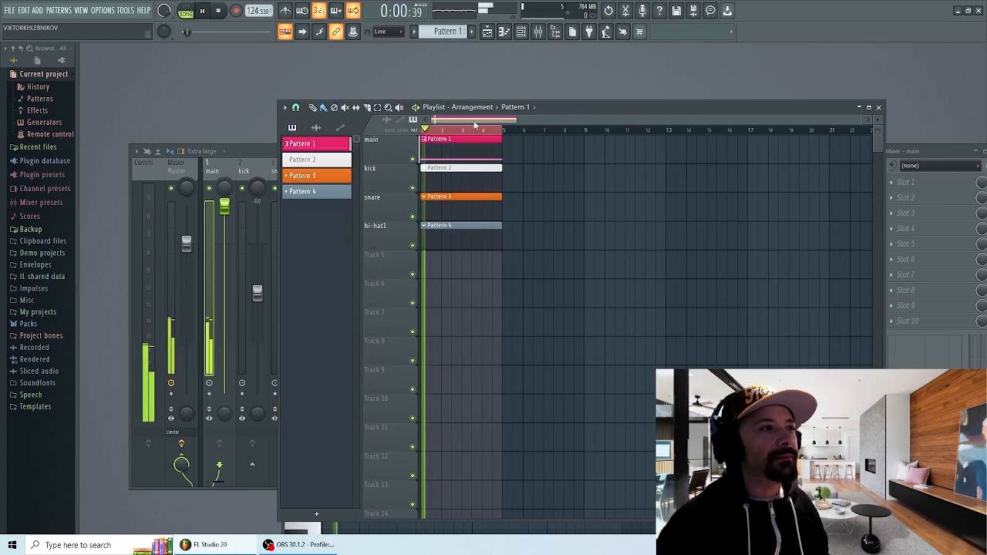
{"action": "left_click_drag", "start_coordinate": [570, 107], "coordinate": [623, 107]}
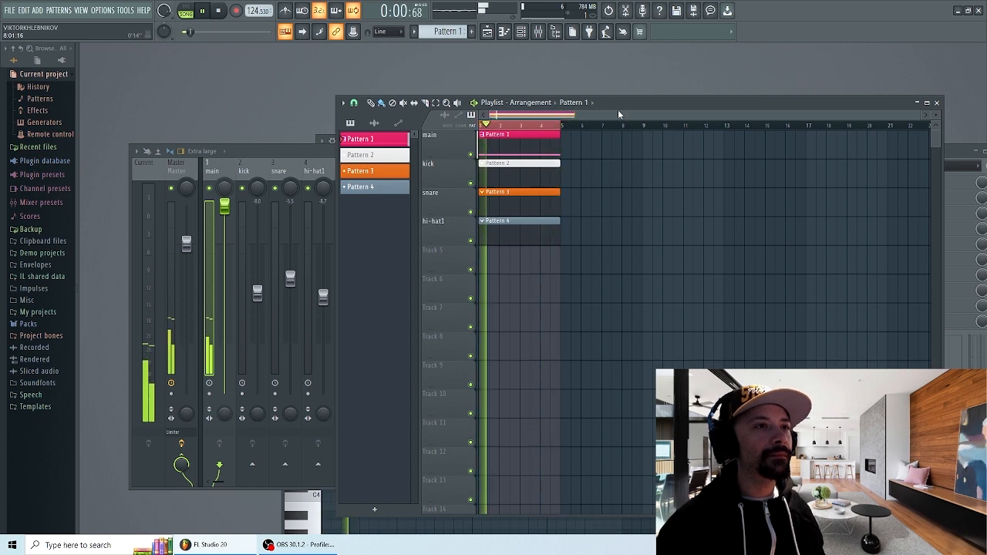
{"action": "left_click_drag", "start_coordinate": [618, 112], "coordinate": [599, 116]}
{"action": "key", "text": "space"}
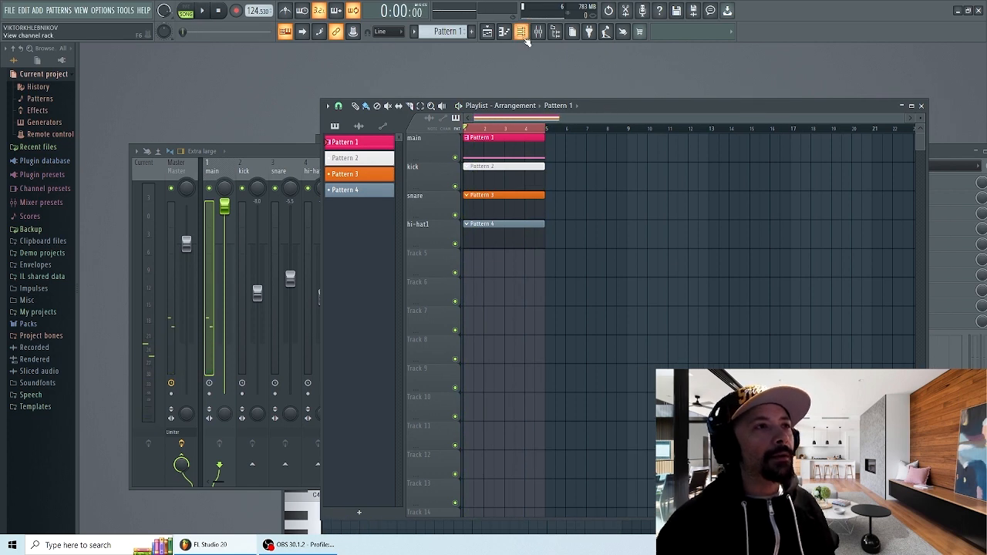
Step: Show the channel rack and open the Serato Sample channel's plugin window, placing it lower over the Playlist
{"action": "left_click", "coordinate": [522, 34]}
{"action": "left_click", "coordinate": [486, 147]}
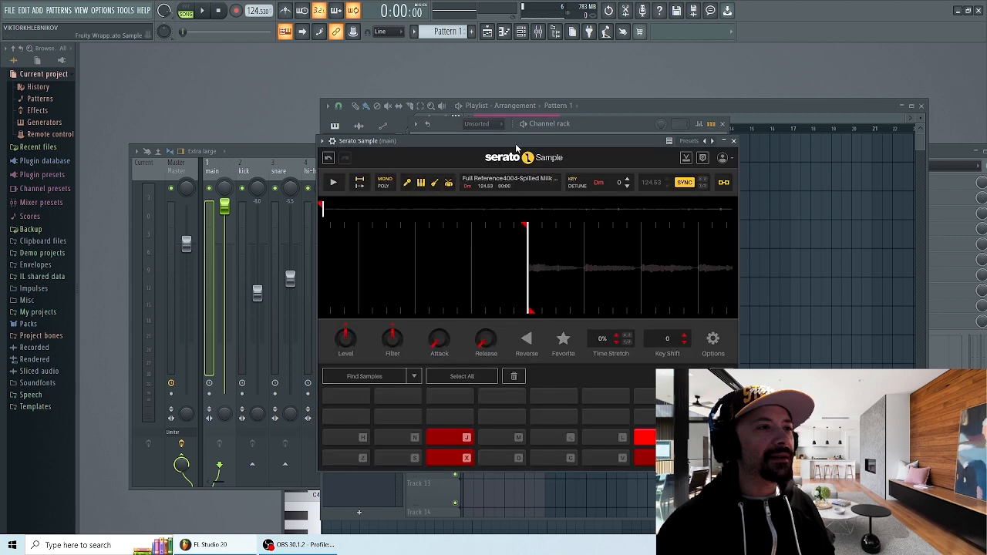
{"action": "left_click_drag", "start_coordinate": [516, 146], "coordinate": [509, 170]}
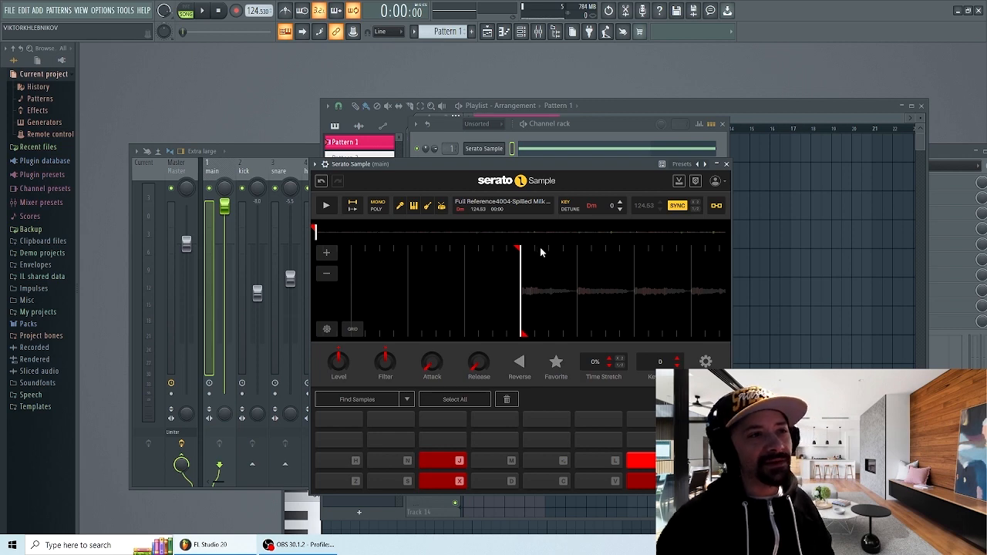
{"action": "mouse_move", "coordinate": [535, 167]}
{"action": "left_mouse_down"}
{"action": "mouse_move", "coordinate": [551, 164]}
{"action": "mouse_move", "coordinate": [535, 170]}
{"action": "left_mouse_up"}
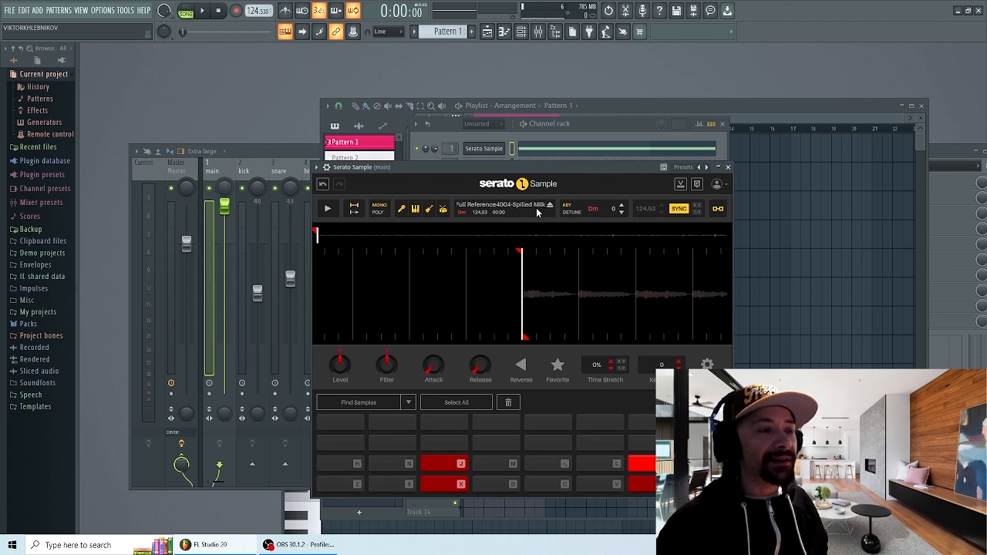
Step: Raise the project tempo to 144.530 BPM
{"action": "scroll", "coordinate": [254, 9], "scroll_direction": "up", "scroll_amount": 4}
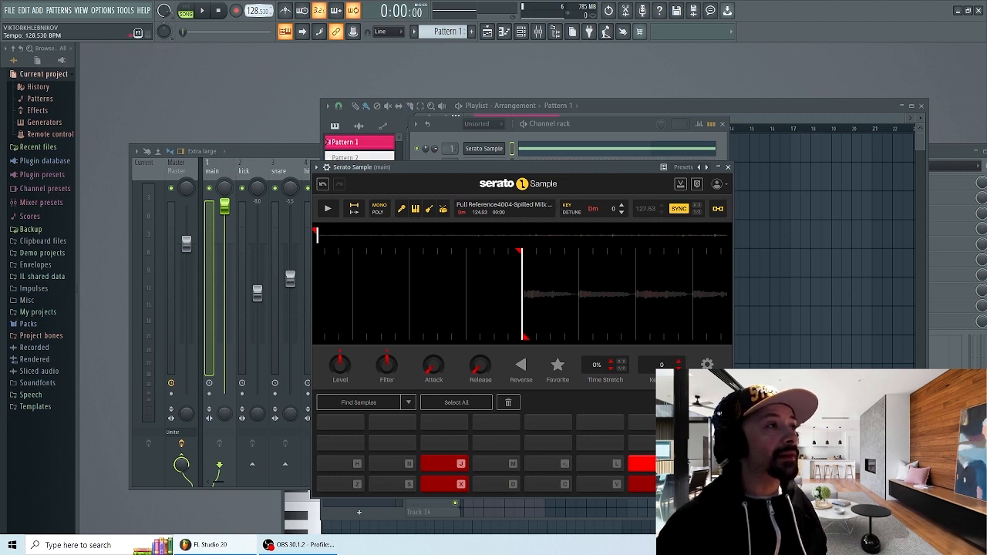
{"action": "scroll", "coordinate": [257, 10], "scroll_direction": "up", "scroll_amount": 5}
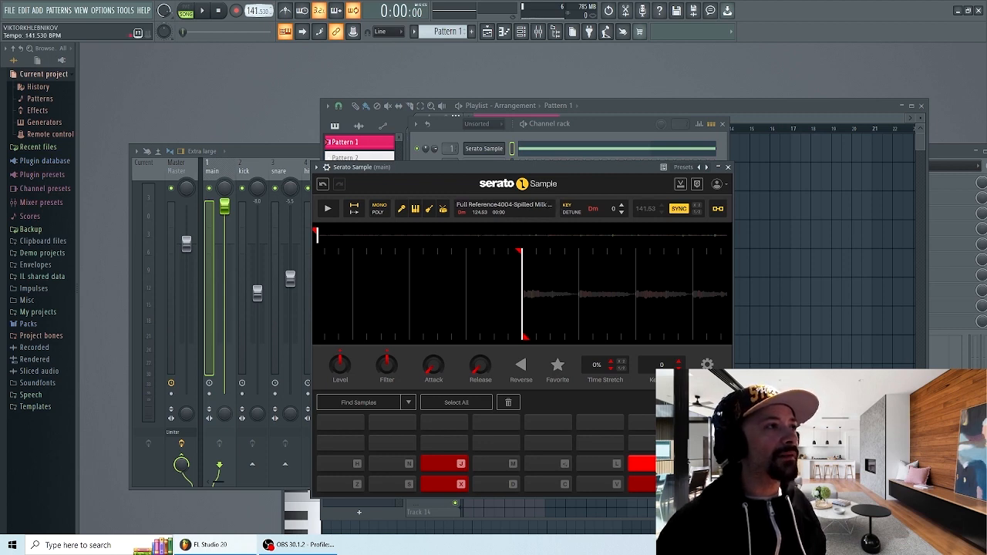
{"action": "scroll", "coordinate": [257, 10], "scroll_direction": "up", "scroll_amount": 2}
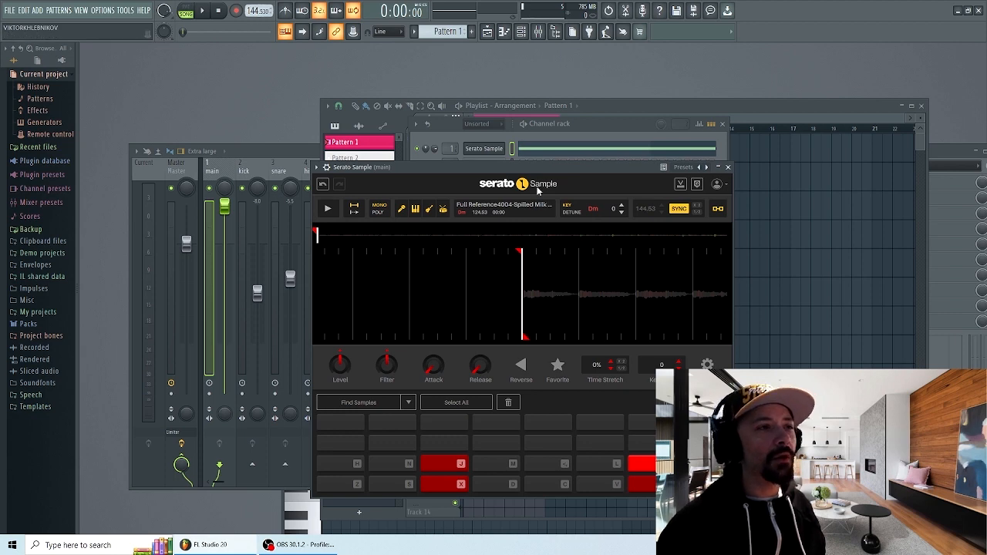
{"action": "left_click_drag", "start_coordinate": [529, 185], "coordinate": [515, 200]}
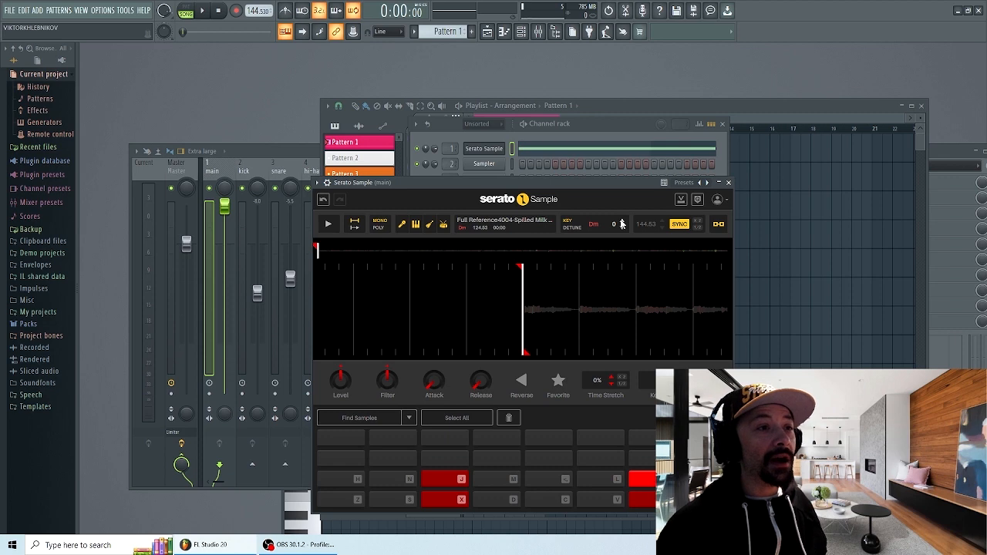
Step: Shift the key of the loaded sample in Serato Sample up to +6 semitones (Abm)
{"action": "scroll", "coordinate": [622, 223], "scroll_direction": "up", "scroll_amount": 2}
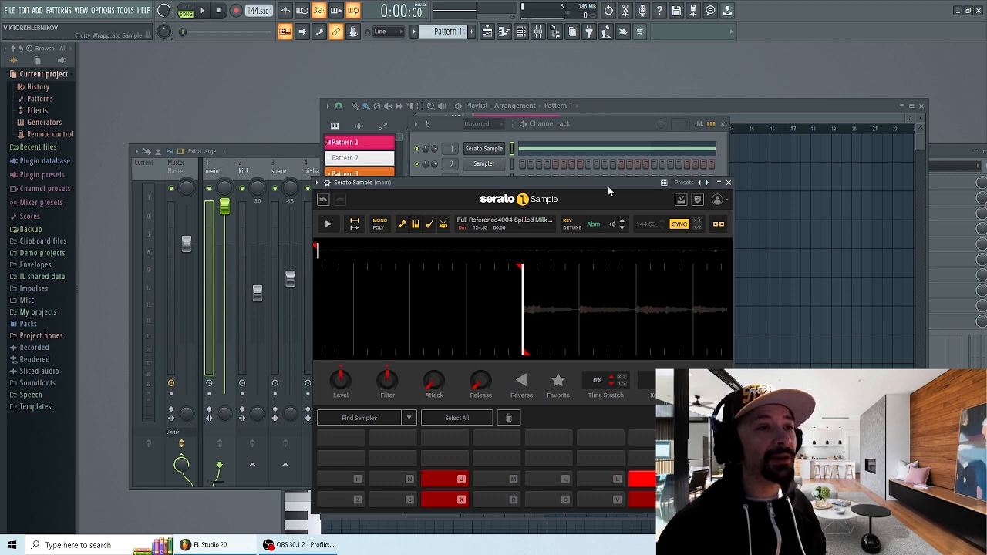
{"action": "left_click_drag", "start_coordinate": [607, 186], "coordinate": [612, 185]}
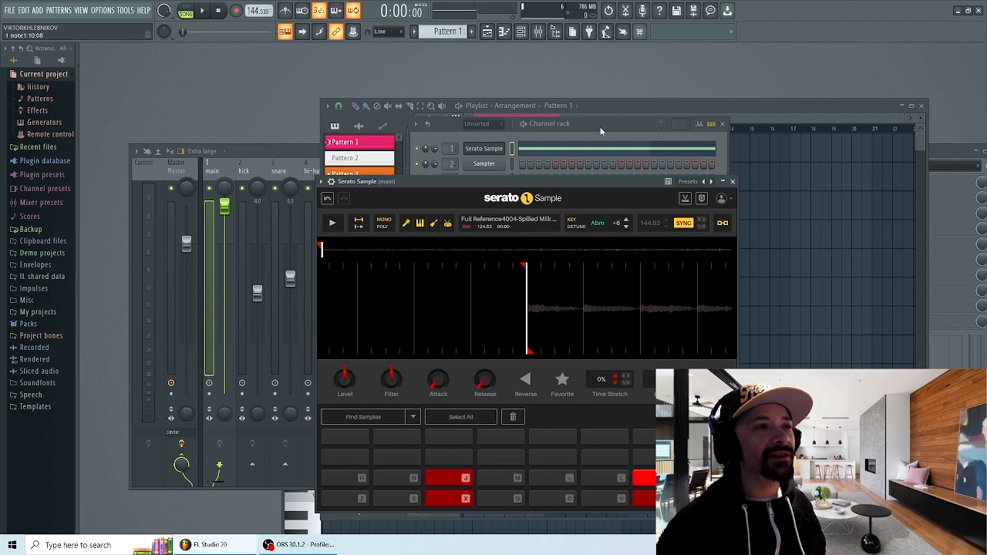
{"action": "left_click_drag", "start_coordinate": [599, 129], "coordinate": [591, 138]}
Step: Play and stop the arrangement to audition the sped-up, repitched sample, moving the channel rack down meanwhile
{"action": "key", "text": "space"}
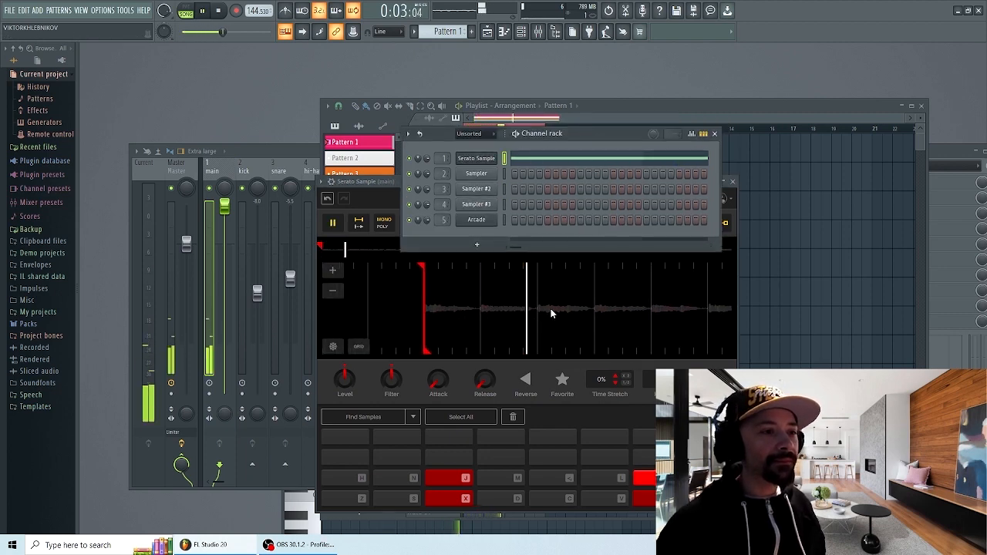
{"action": "left_click_drag", "start_coordinate": [571, 138], "coordinate": [563, 172]}
{"action": "key", "text": "space"}
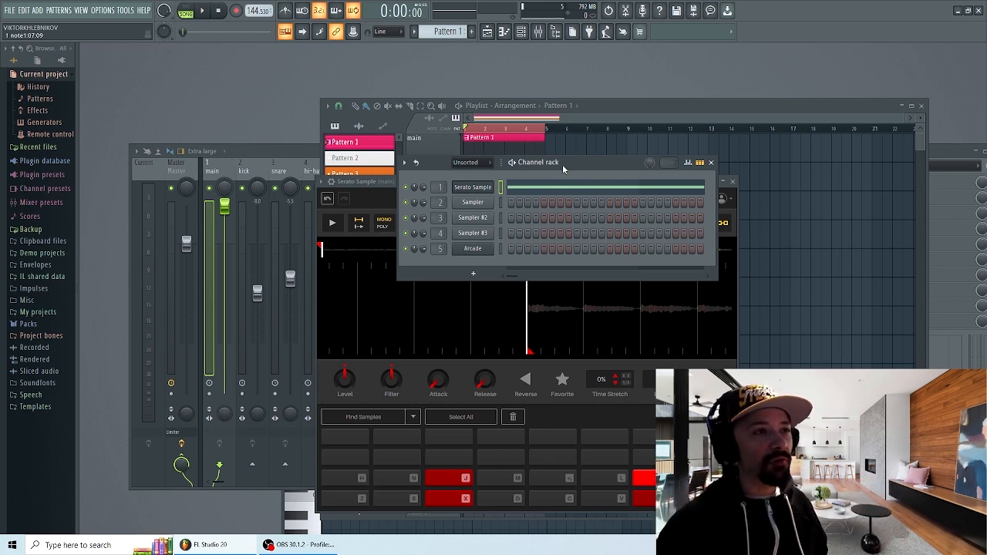
{"action": "left_click_drag", "start_coordinate": [562, 164], "coordinate": [567, 206]}
{"action": "key", "text": "space"}
{"action": "key", "text": "space"}
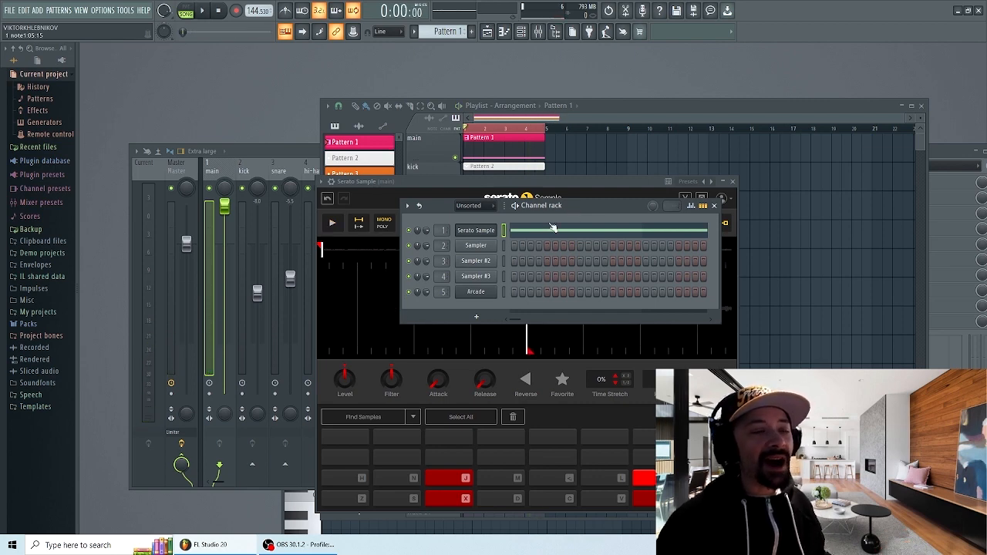
Step: Lower the project tempo to 134.530 BPM and reposition the channel rack clear of Serato Sample's key controls
{"action": "left_click_drag", "start_coordinate": [583, 206], "coordinate": [572, 232]}
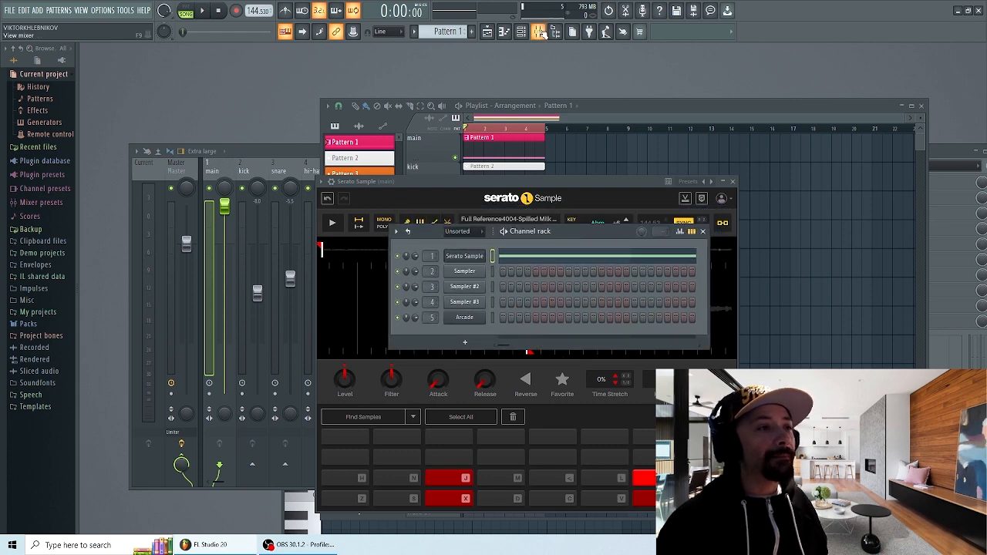
{"action": "left_click_drag", "start_coordinate": [515, 230], "coordinate": [528, 206]}
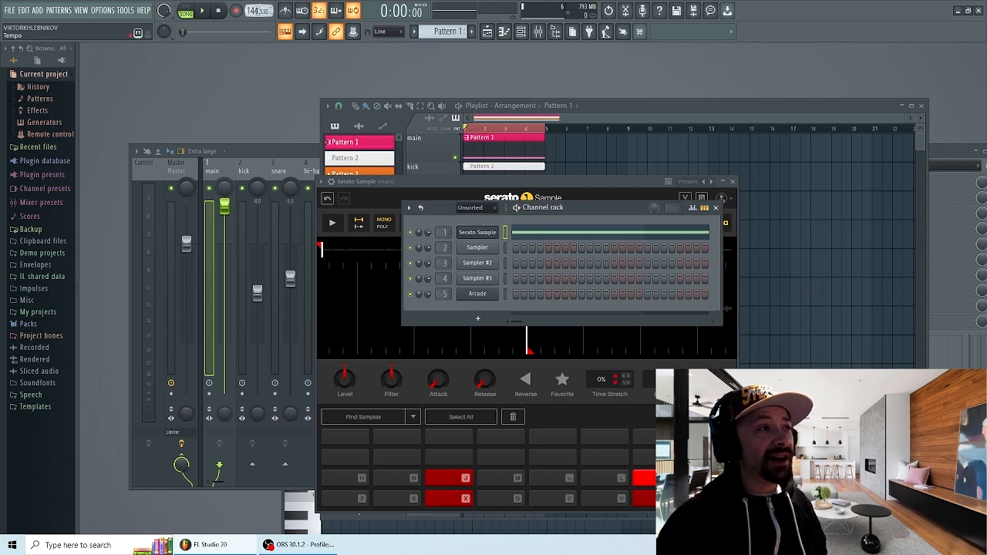
{"action": "left_click_drag", "start_coordinate": [255, 10], "coordinate": [255, 35]}
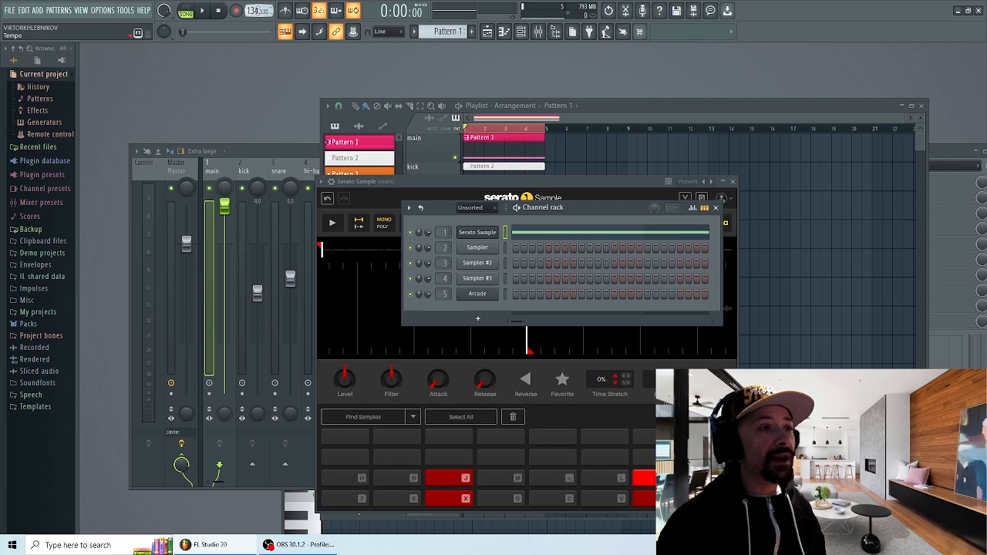
{"action": "left_click_drag", "start_coordinate": [583, 209], "coordinate": [558, 267]}
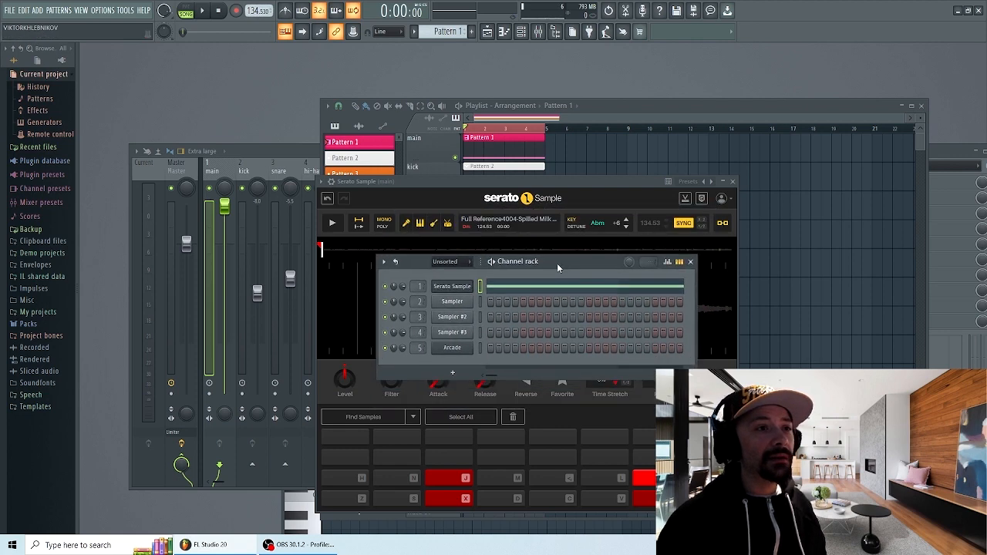
Step: Set the Serato Sample key offset to +2 semitones (Em) and audition the loop
{"action": "left_click", "coordinate": [628, 226]}
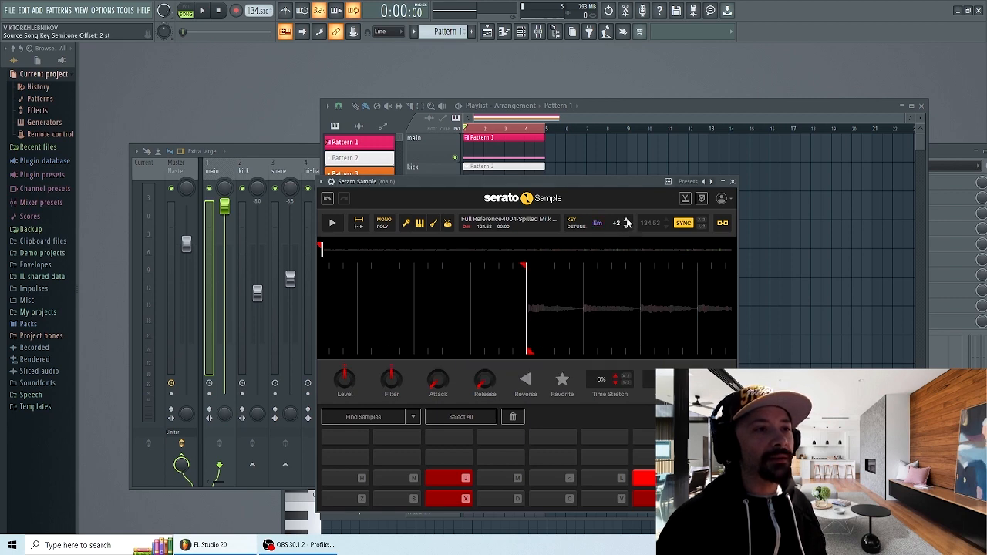
{"action": "key", "text": "space"}
{"action": "mouse_move", "coordinate": [616, 179]}
{"action": "left_mouse_down"}
{"action": "mouse_move", "coordinate": [634, 169]}
{"action": "mouse_move", "coordinate": [615, 175]}
{"action": "left_mouse_up"}
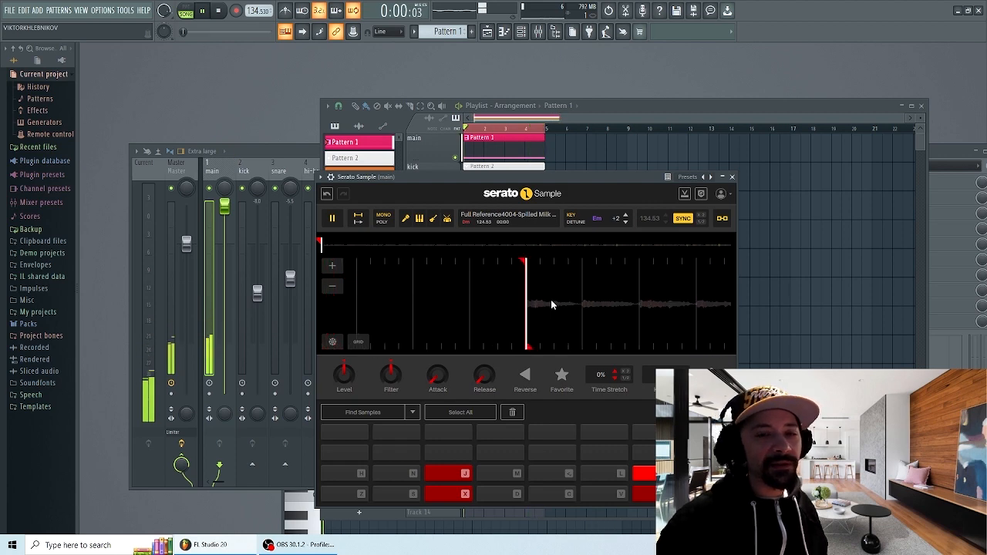
{"action": "key", "text": "space"}
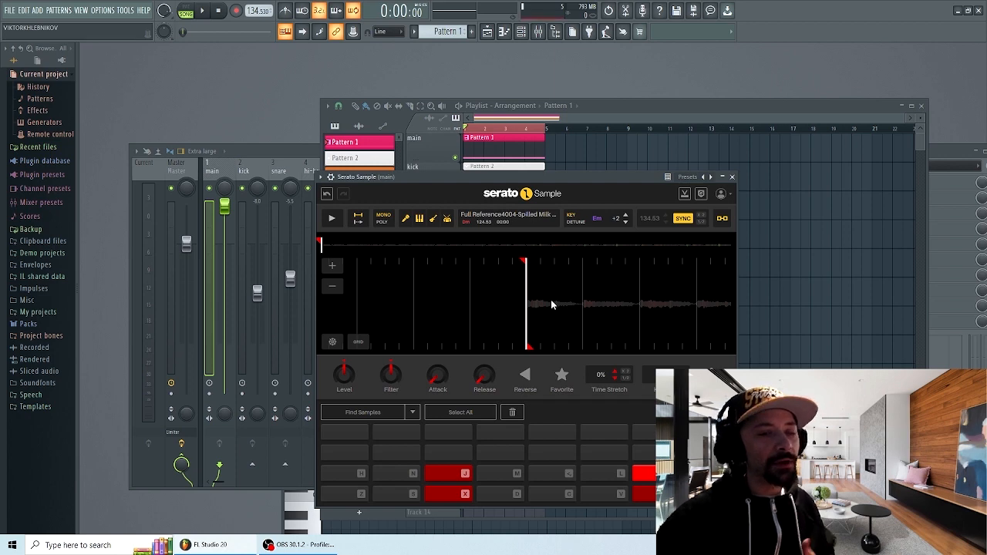
Step: Set the Serato Sample key offset to +4 semitones (F#m)
{"action": "left_click_drag", "start_coordinate": [484, 181], "coordinate": [498, 186]}
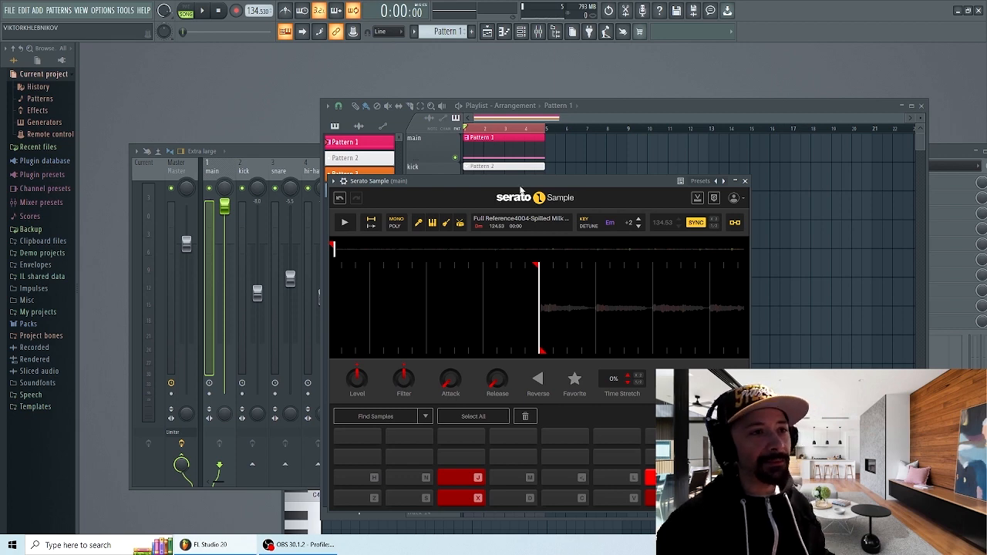
{"action": "left_click_drag", "start_coordinate": [556, 180], "coordinate": [569, 177]}
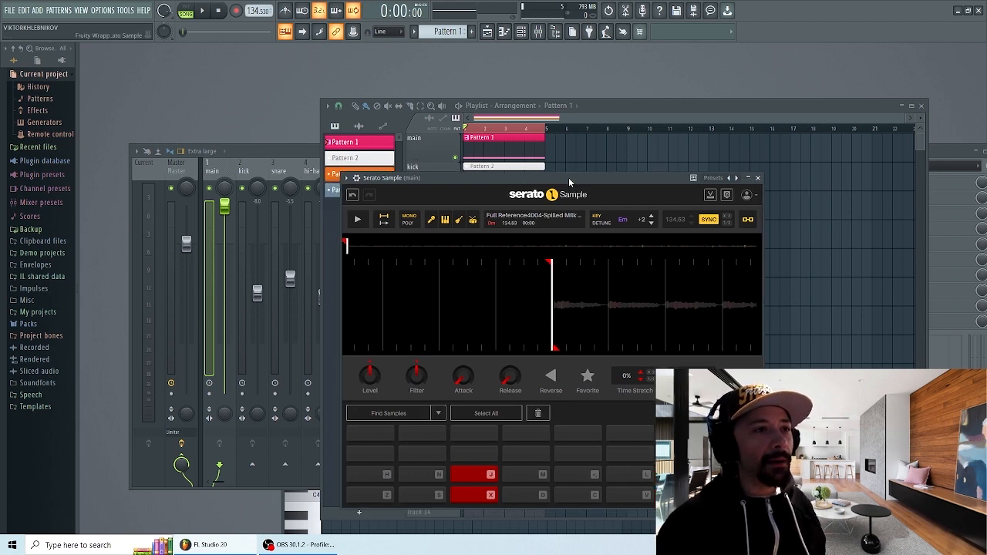
{"action": "left_click", "coordinate": [653, 217]}
{"action": "left_click", "coordinate": [652, 217]}
{"action": "left_click_drag", "start_coordinate": [656, 180], "coordinate": [637, 184]}
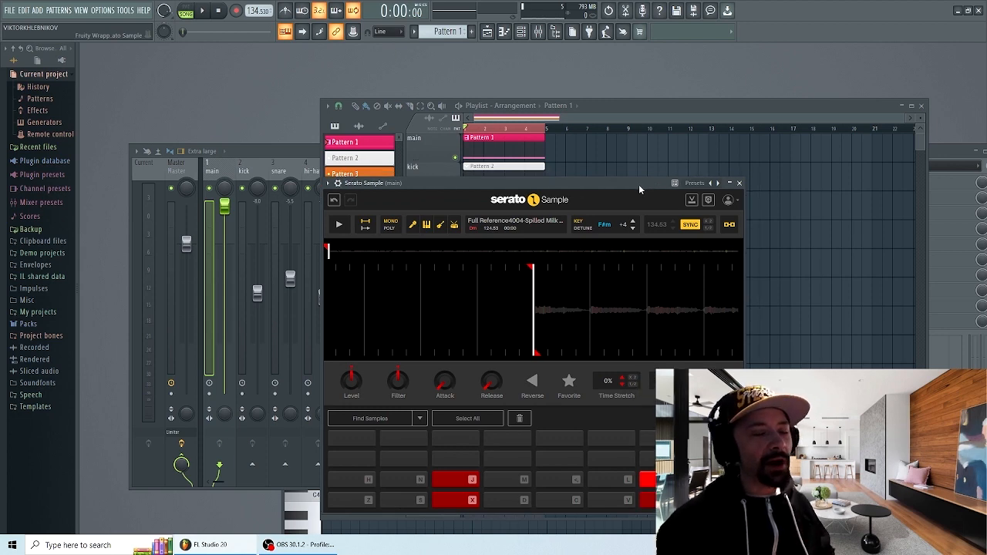
Step: Open the mixer and load F6-RTA Stereo into effect slot 1 of the main track
{"action": "left_click_drag", "start_coordinate": [637, 106], "coordinate": [621, 107]}
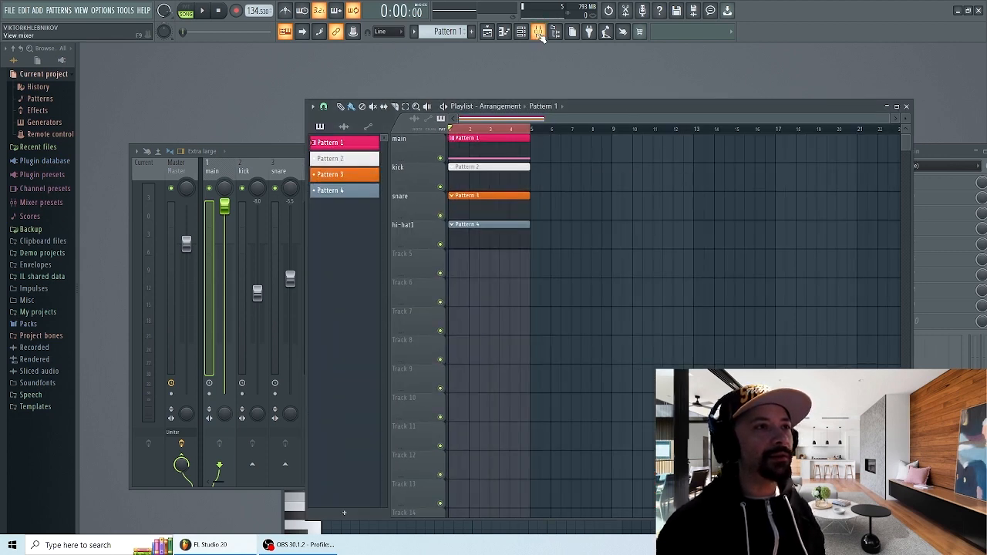
{"action": "left_click", "coordinate": [538, 32]}
{"action": "left_click_drag", "start_coordinate": [780, 152], "coordinate": [730, 157]}
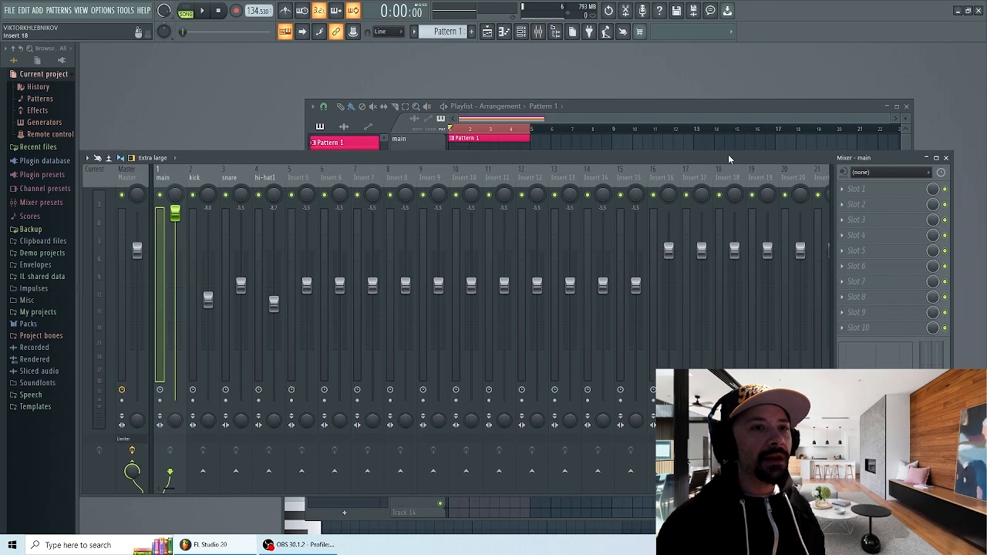
{"action": "left_click", "coordinate": [859, 190]}
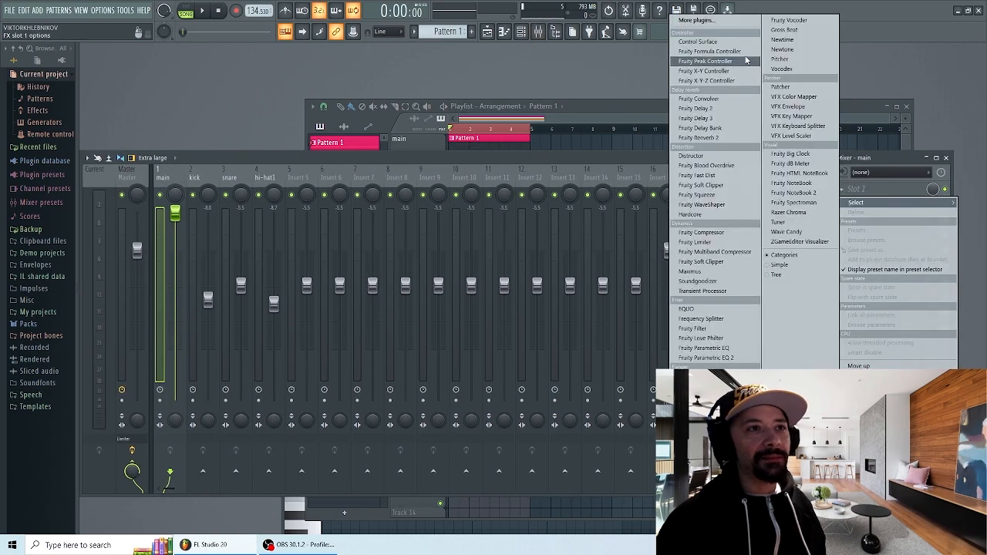
{"action": "left_click", "coordinate": [716, 20]}
{"action": "left_click_drag", "start_coordinate": [614, 50], "coordinate": [607, 458]}
{"action": "left_click", "coordinate": [425, 93]}
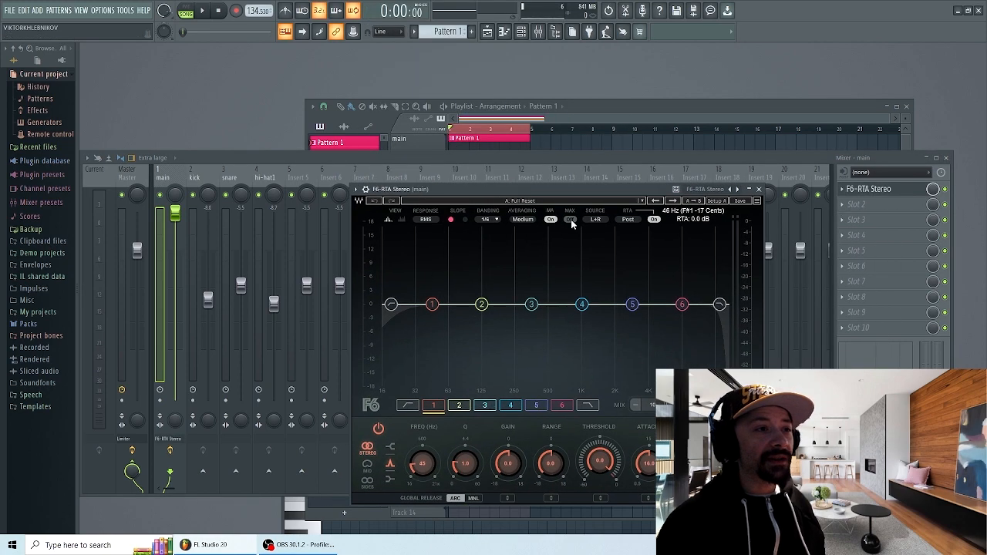
Step: Turn on the F6 analyzer's MAX display and play the loop to capture the sample's spectrum
{"action": "left_click", "coordinate": [571, 220]}
{"action": "left_click_drag", "start_coordinate": [579, 192], "coordinate": [600, 190]}
{"action": "key", "text": "space"}
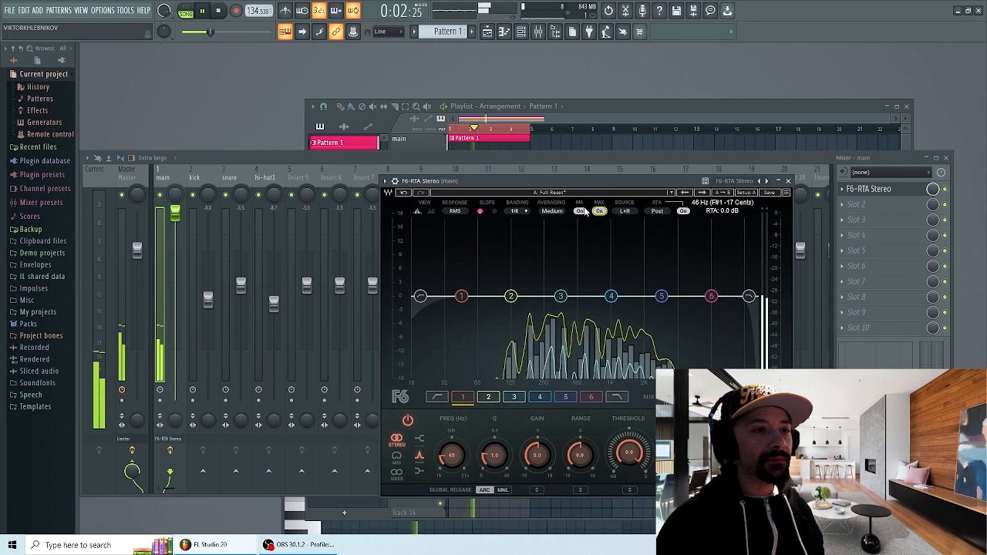
Step: Stop playback and set F6 band 5 to 4204 Hz with 18.0 dB gain and a Q of 2.9
{"action": "left_click", "coordinate": [661, 297]}
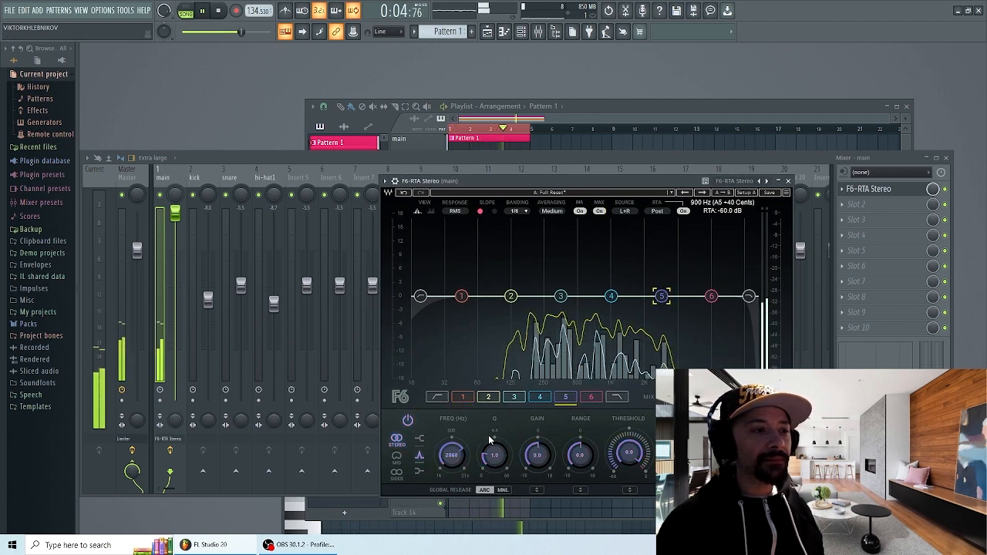
{"action": "key", "text": "space"}
{"action": "left_click_drag", "start_coordinate": [453, 459], "coordinate": [452, 451]}
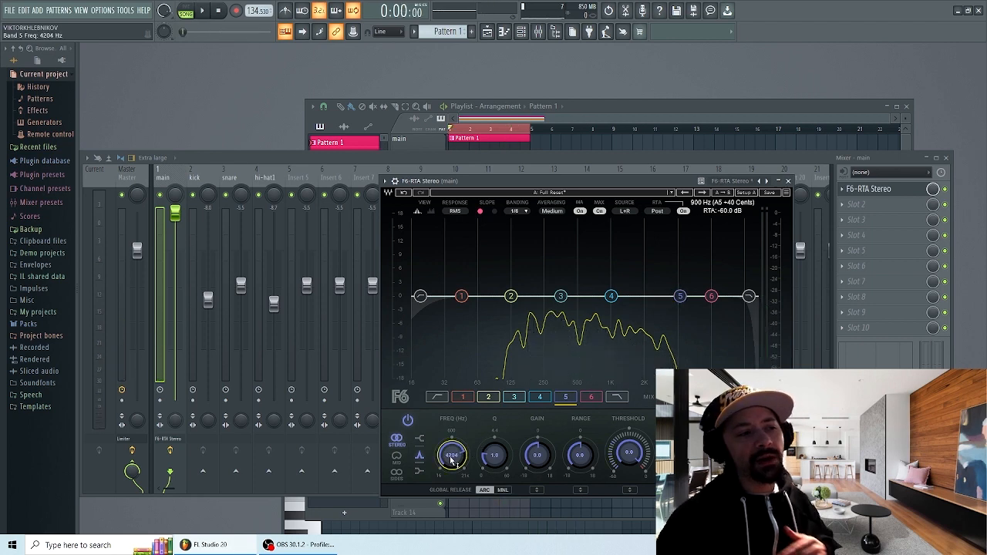
{"action": "left_click", "coordinate": [496, 459]}
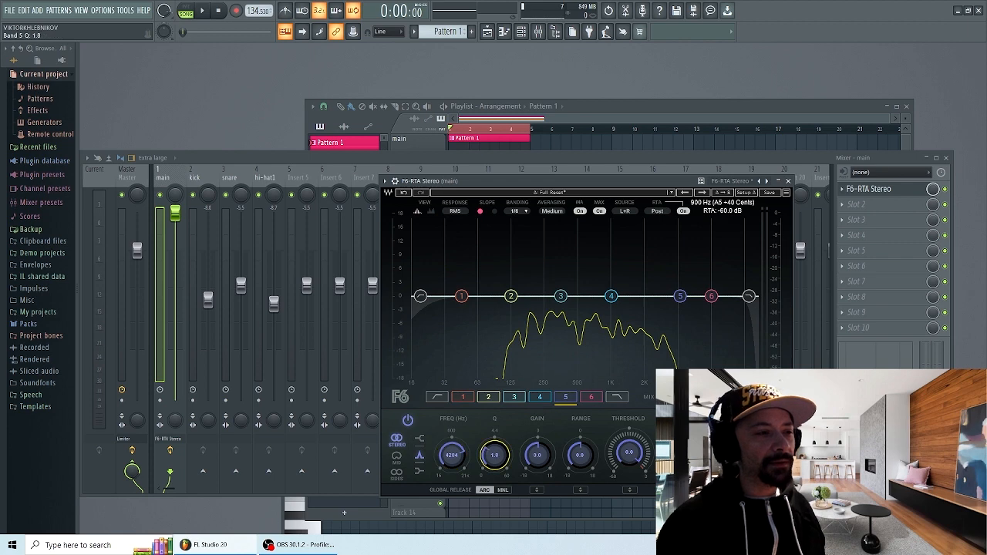
{"action": "left_click_drag", "start_coordinate": [537, 457], "coordinate": [538, 420]}
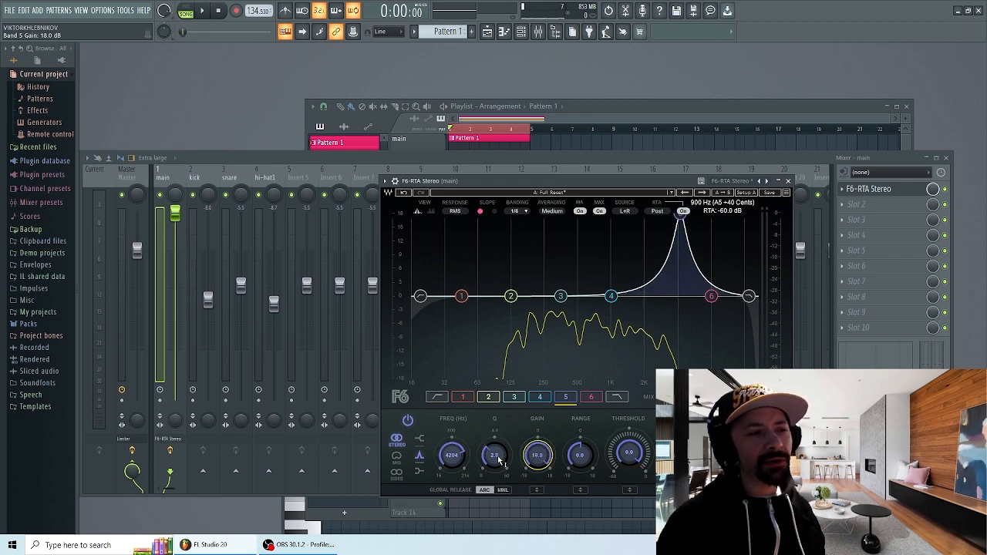
{"action": "left_click_drag", "start_coordinate": [499, 461], "coordinate": [499, 452]}
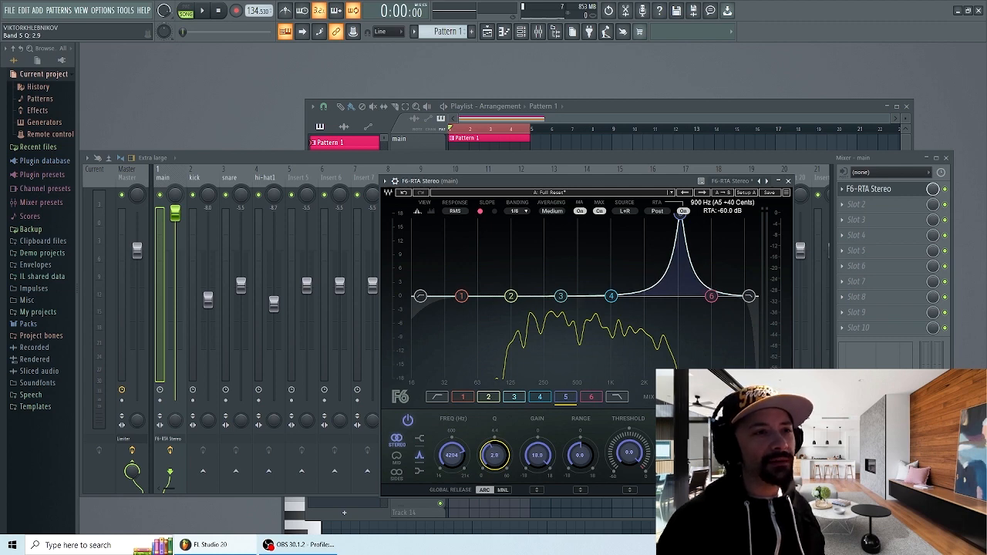
Step: Sweep F6 band 5 during playback and set it to 1873 Hz with a Q of 2.3
{"action": "left_click_drag", "start_coordinate": [498, 452], "coordinate": [499, 456]}
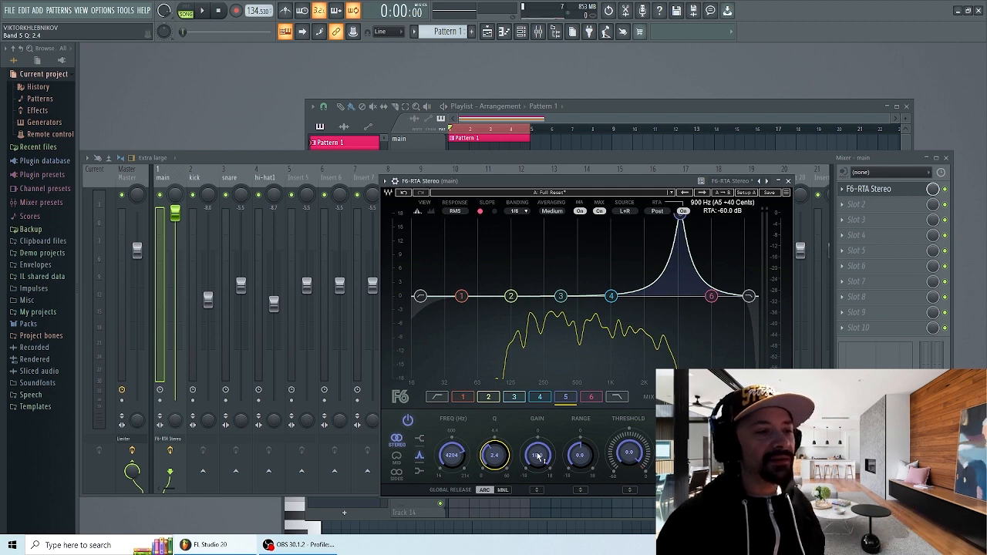
{"action": "key", "text": "space"}
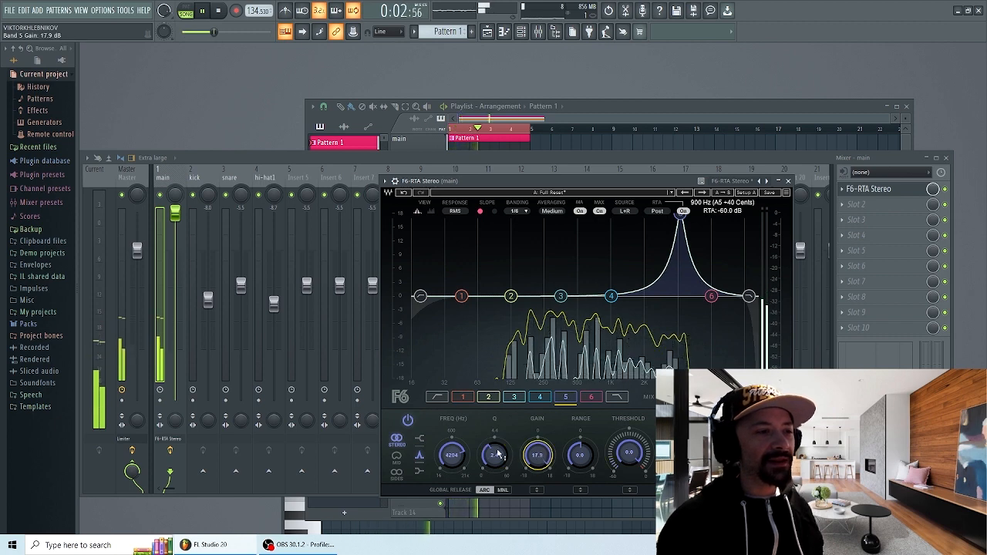
{"action": "left_click_drag", "start_coordinate": [494, 455], "coordinate": [451, 473]}
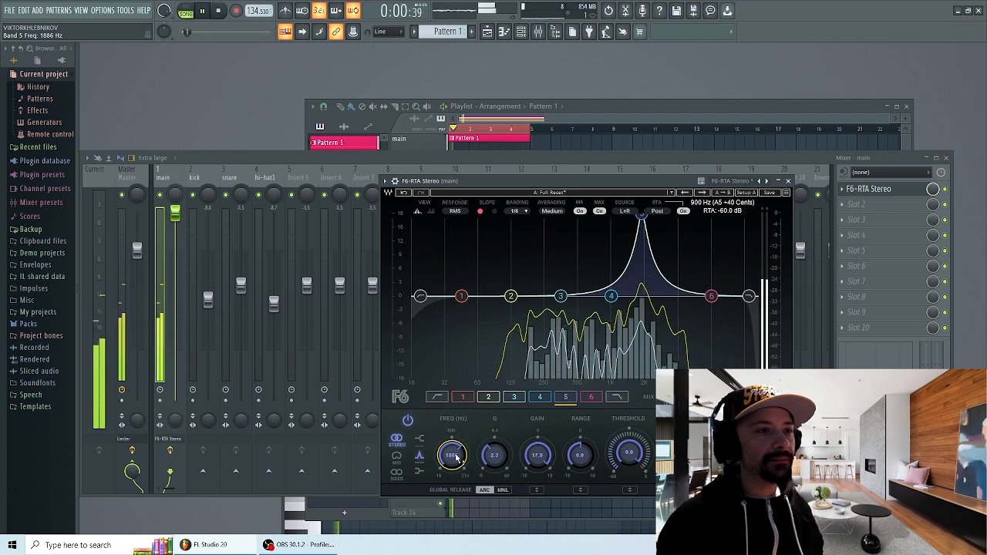
{"action": "key", "text": "space"}
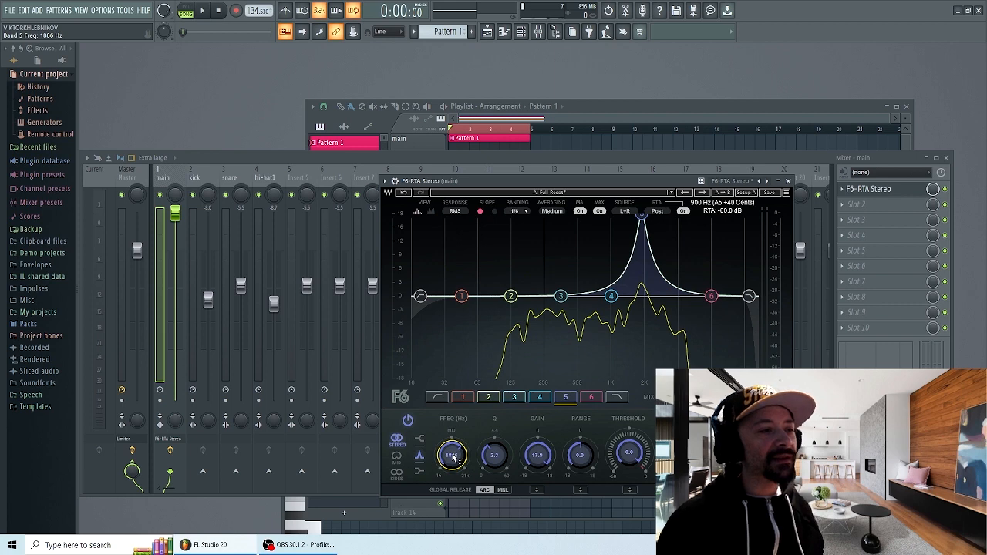
{"action": "key", "text": "space"}
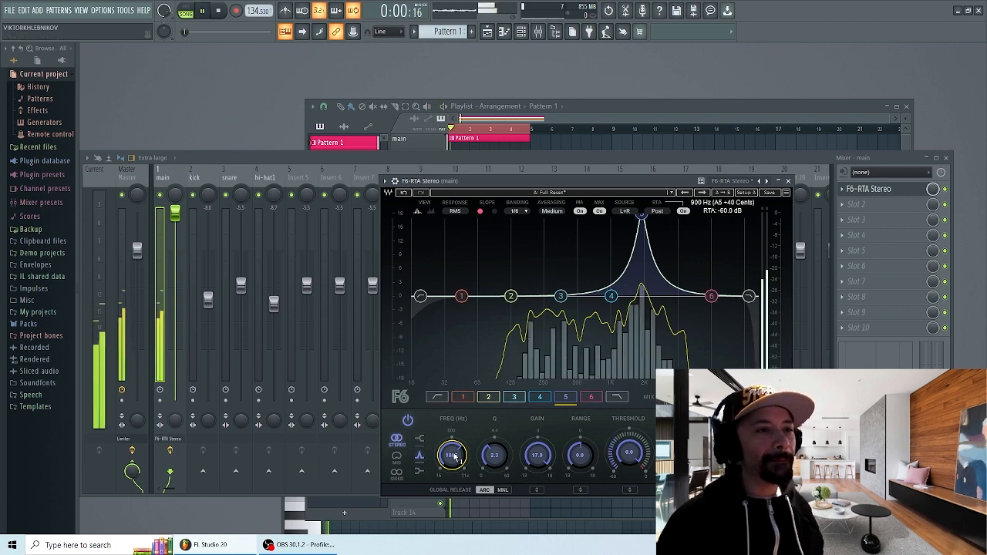
{"action": "left_click_drag", "start_coordinate": [453, 456], "coordinate": [454, 457]}
{"action": "key", "text": "space"}
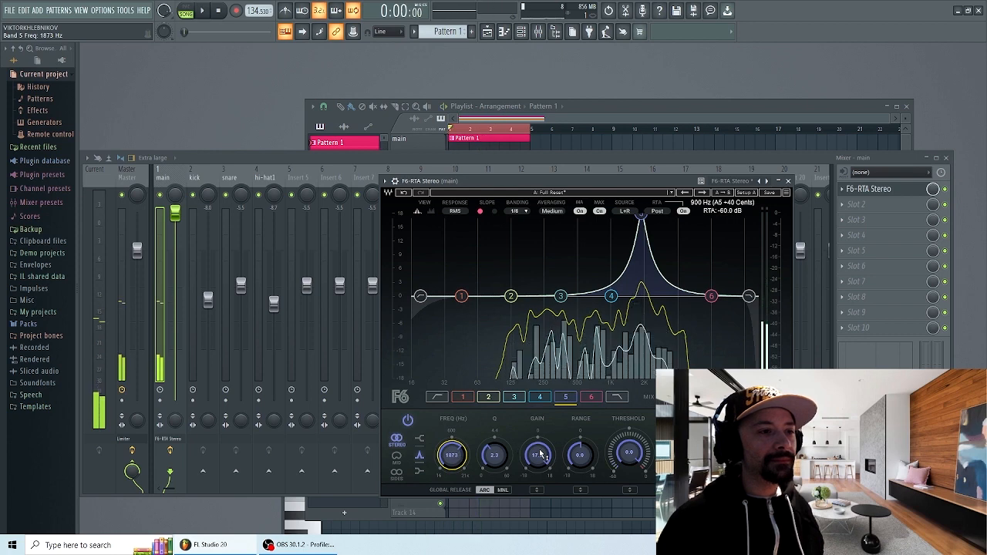
Step: Set band 5's gain to -2.5 dB while checking the cut against the playing loop
{"action": "left_click_drag", "start_coordinate": [537, 454], "coordinate": [537, 501]}
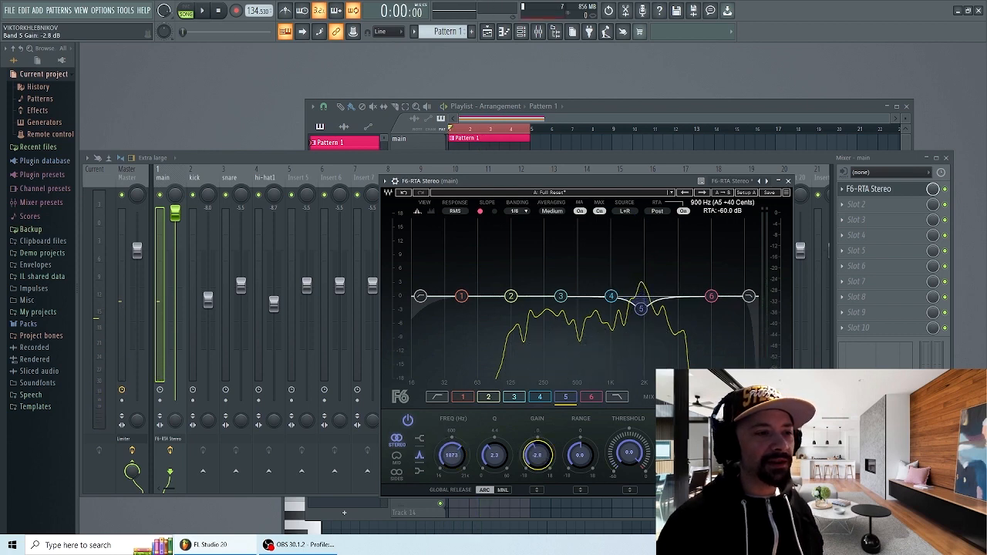
{"action": "key", "text": "space"}
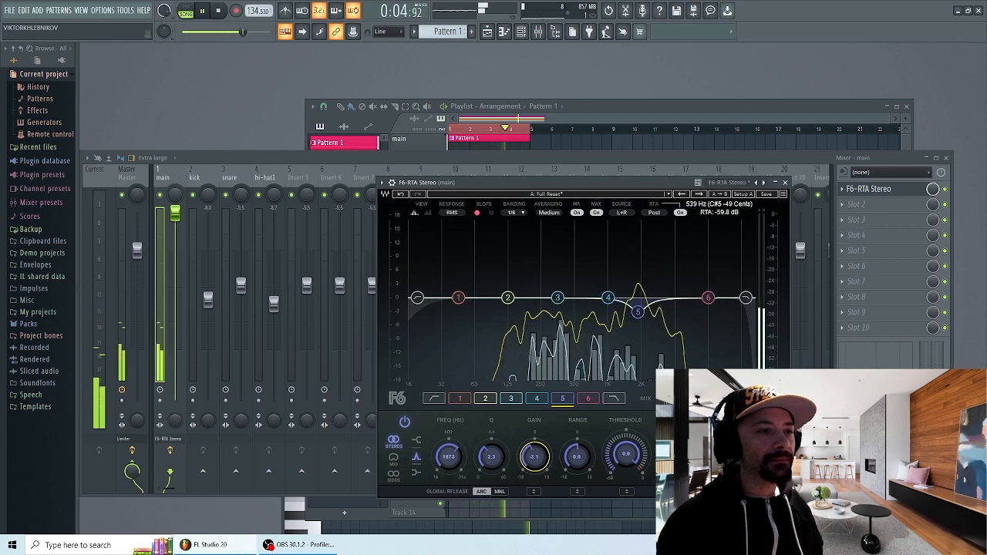
{"action": "left_click_drag", "start_coordinate": [535, 457], "coordinate": [534, 453]}
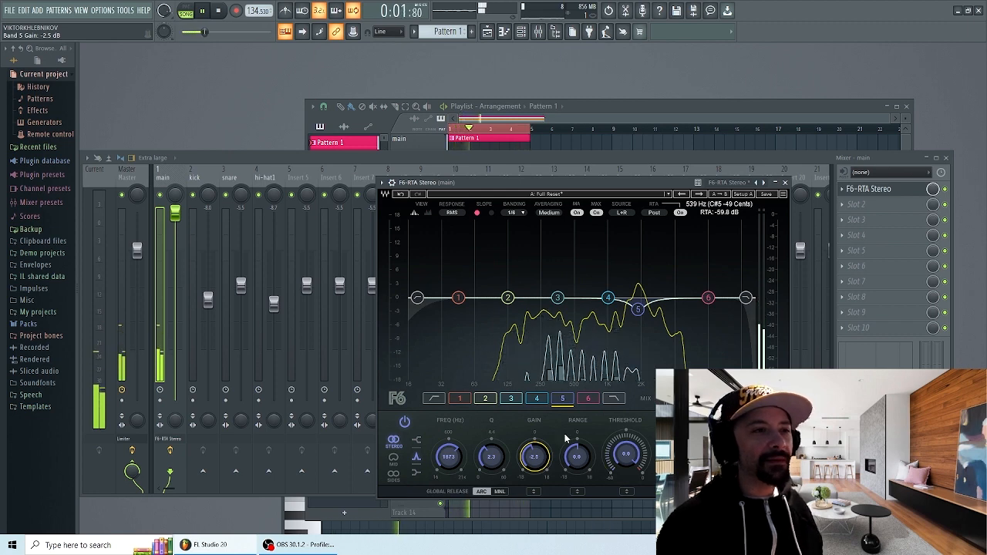
Step: Compare the loop with band 5 switched off and back on, and stop playback
{"action": "left_click_drag", "start_coordinate": [589, 185], "coordinate": [602, 183]}
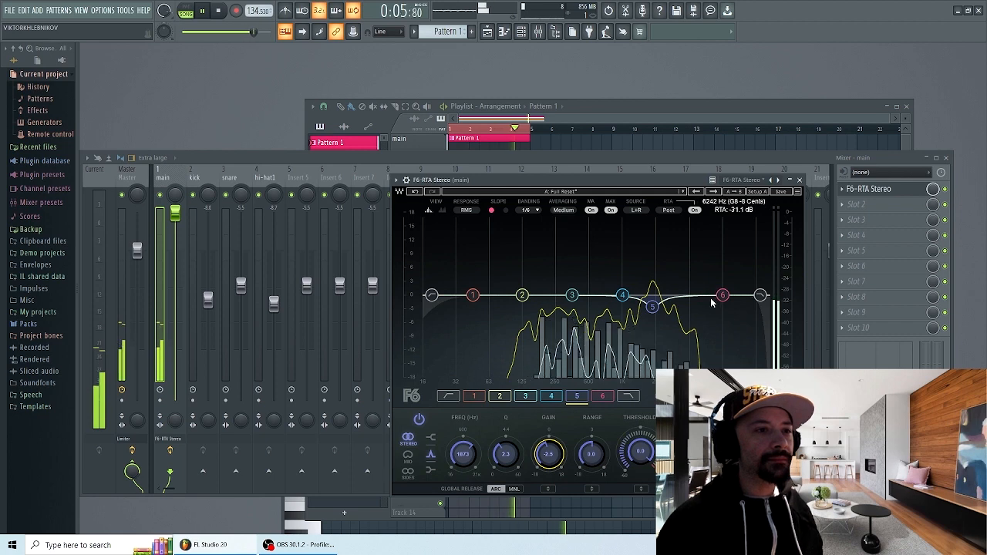
{"action": "left_click", "coordinate": [419, 421]}
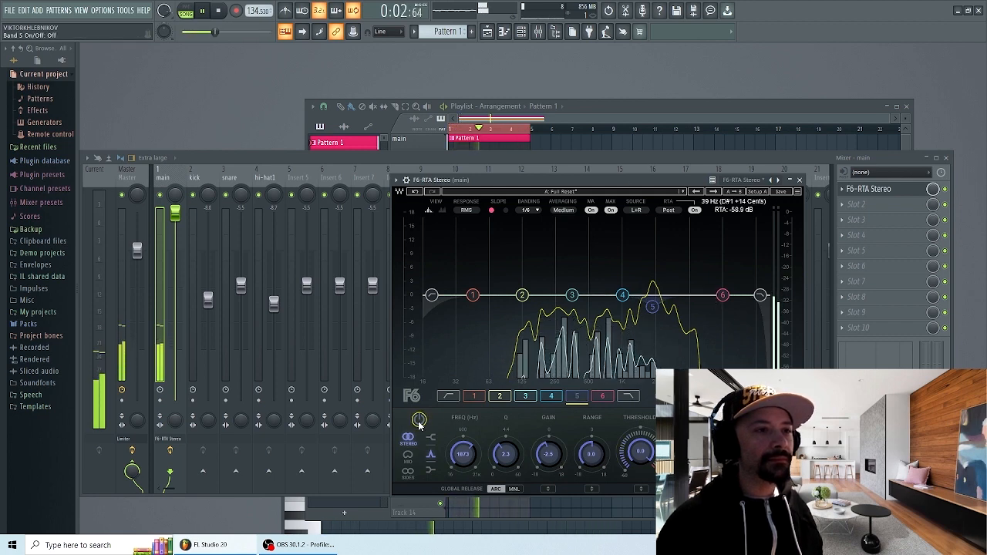
{"action": "left_click", "coordinate": [418, 421]}
{"action": "left_click_drag", "start_coordinate": [609, 180], "coordinate": [589, 184]}
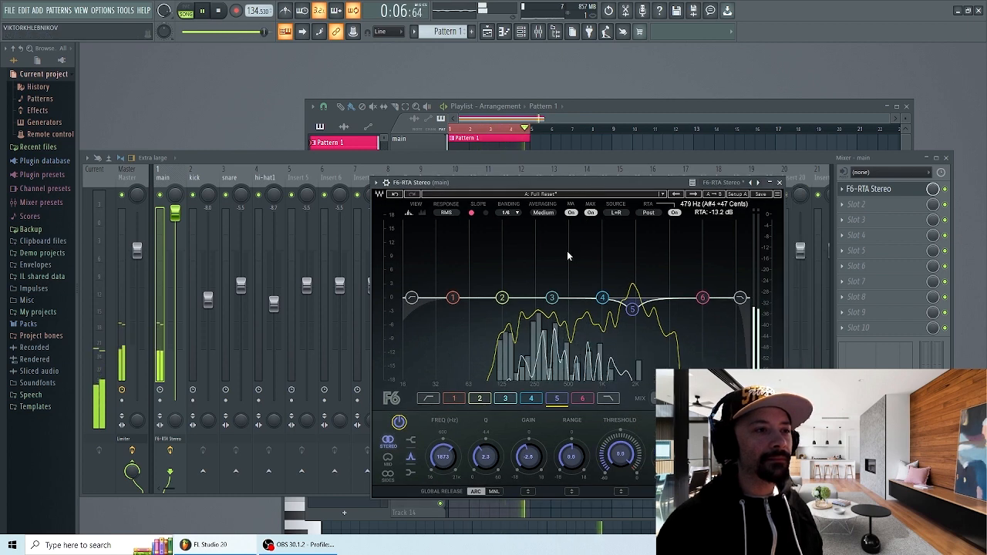
{"action": "key", "text": "space"}
Step: Boost band 3 to 18.0 dB and sweep it during playback to 580 Hz with a Q of 4.2
{"action": "left_click", "coordinate": [552, 298]}
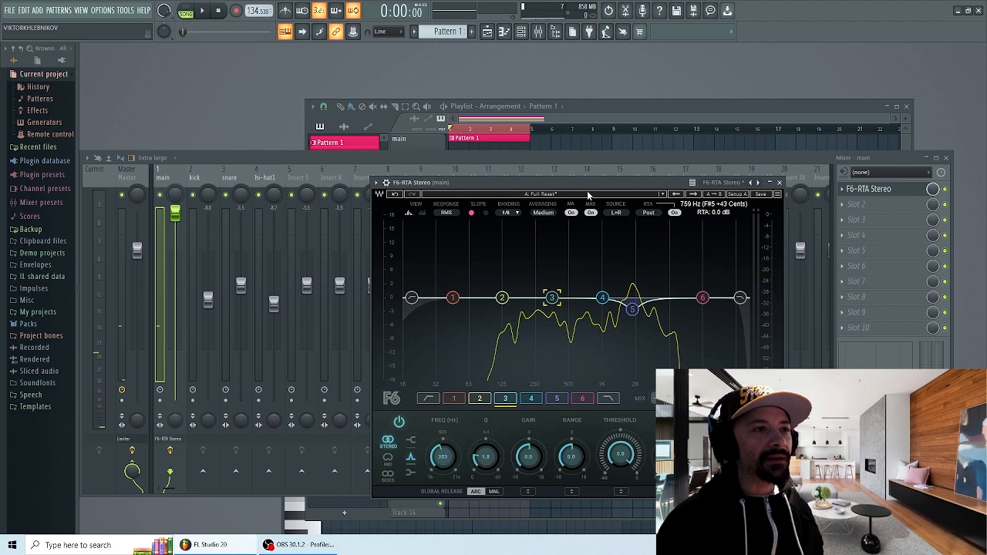
{"action": "left_click_drag", "start_coordinate": [586, 190], "coordinate": [602, 187]}
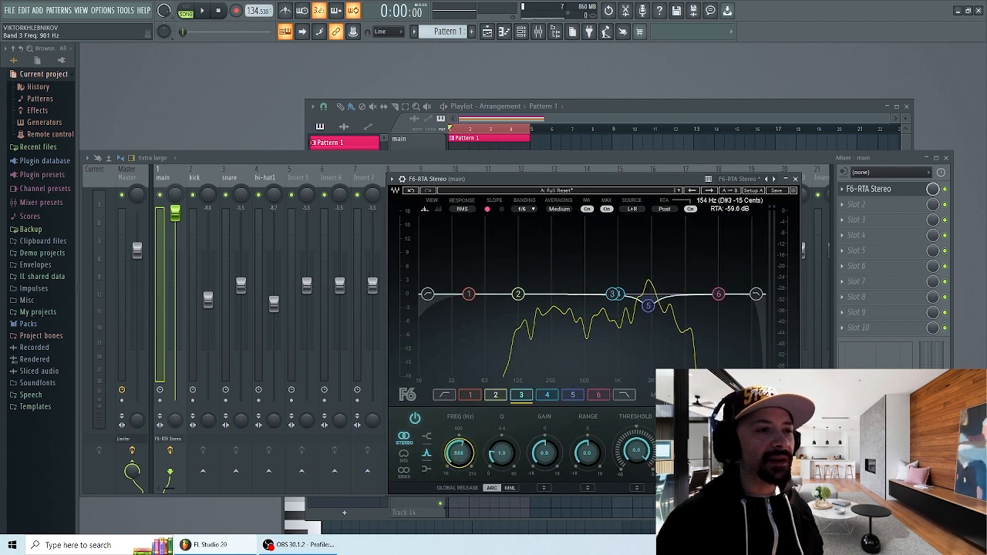
{"action": "left_click_drag", "start_coordinate": [502, 454], "coordinate": [542, 424]}
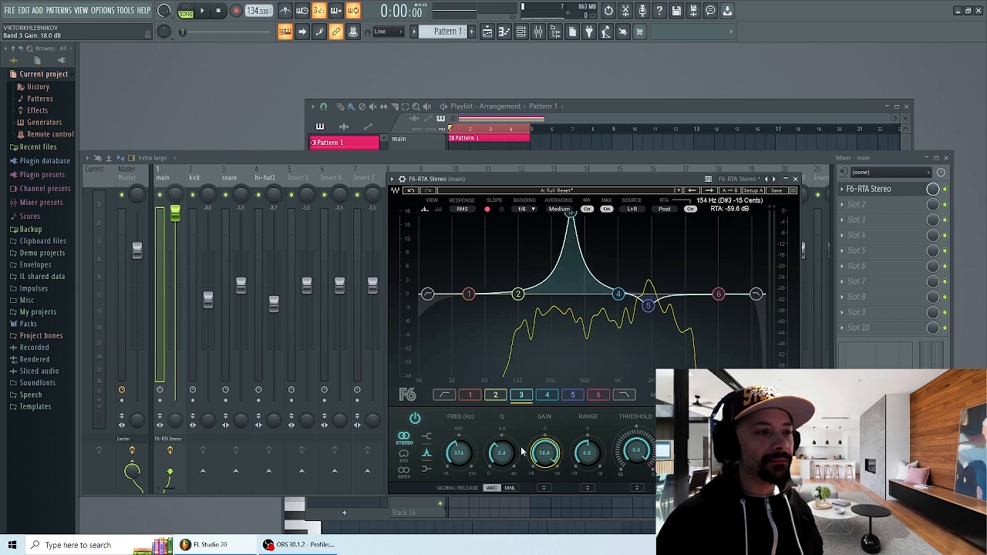
{"action": "key", "text": "space"}
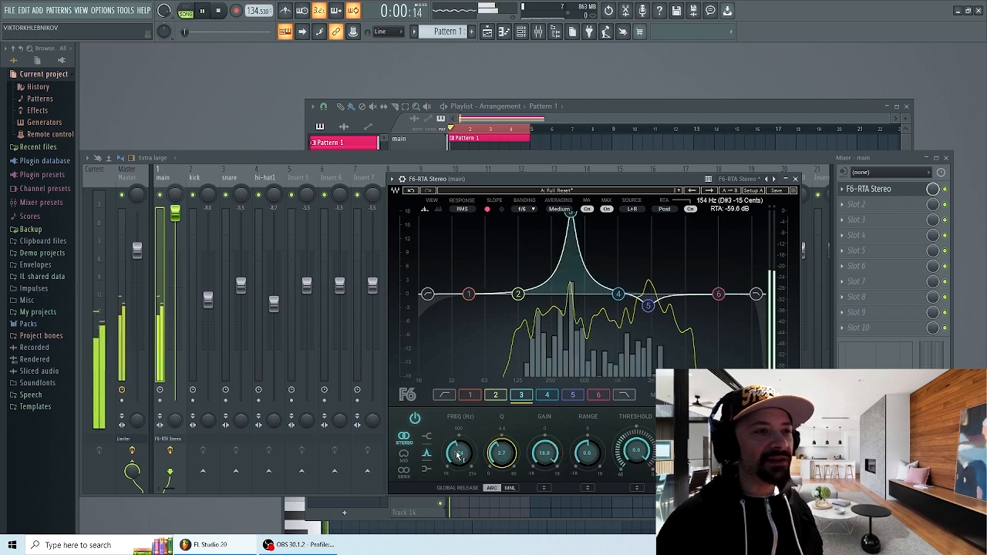
{"action": "left_click_drag", "start_coordinate": [457, 453], "coordinate": [457, 429]}
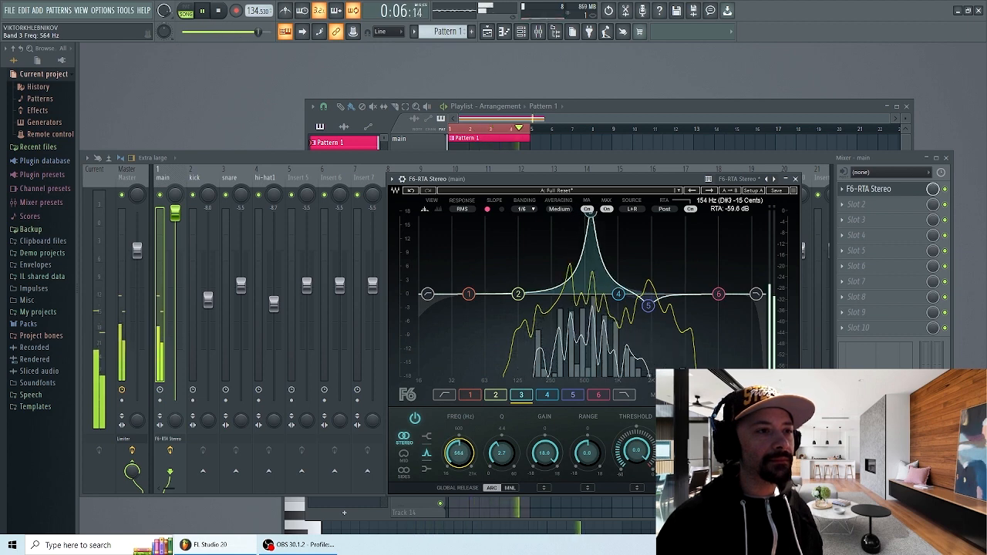
{"action": "left_click_drag", "start_coordinate": [501, 453], "coordinate": [462, 449]}
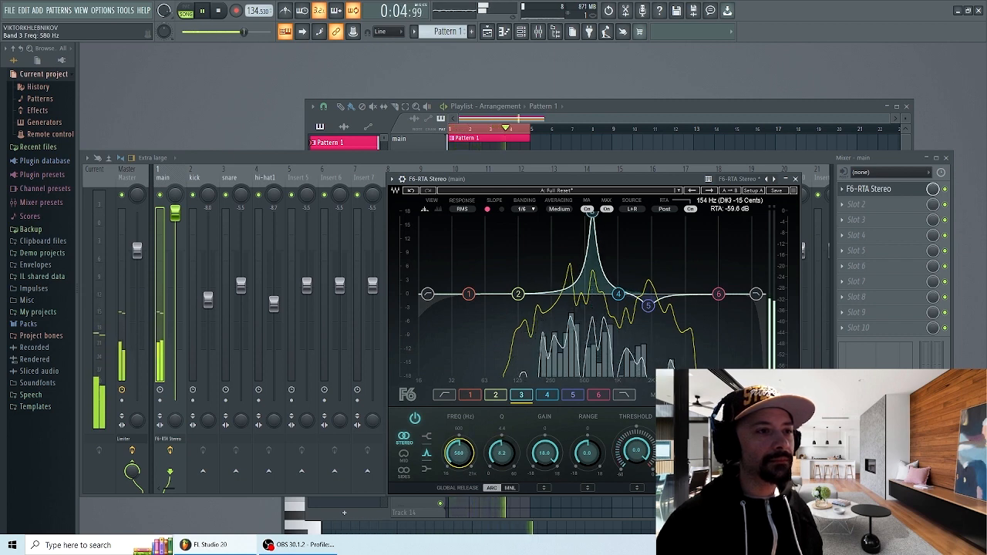
Step: Set band 3's gain to -3.0 dB and play the loop to hear the cut
{"action": "key", "text": "space"}
{"action": "left_click_drag", "start_coordinate": [544, 460], "coordinate": [544, 493]}
{"action": "key", "text": "space"}
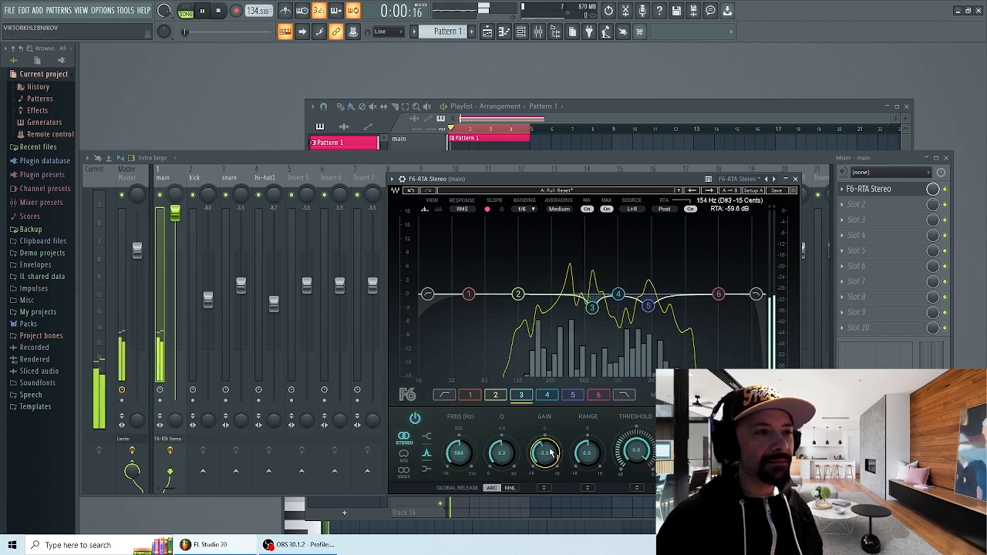
{"action": "mouse_move", "coordinate": [629, 182]}
{"action": "left_mouse_down"}
{"action": "mouse_move", "coordinate": [649, 177]}
{"action": "mouse_move", "coordinate": [627, 182]}
{"action": "left_mouse_up"}
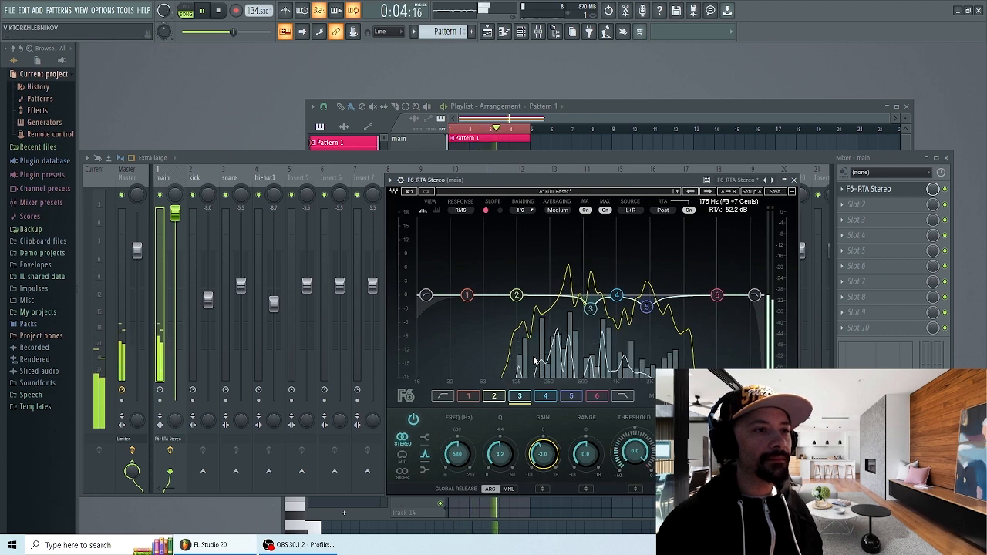
Step: Boost band 6 to 18.0 dB with a Q of 7.9 and sweep it during playback to 4791 Hz
{"action": "left_click", "coordinate": [717, 296]}
{"action": "key", "text": "space"}
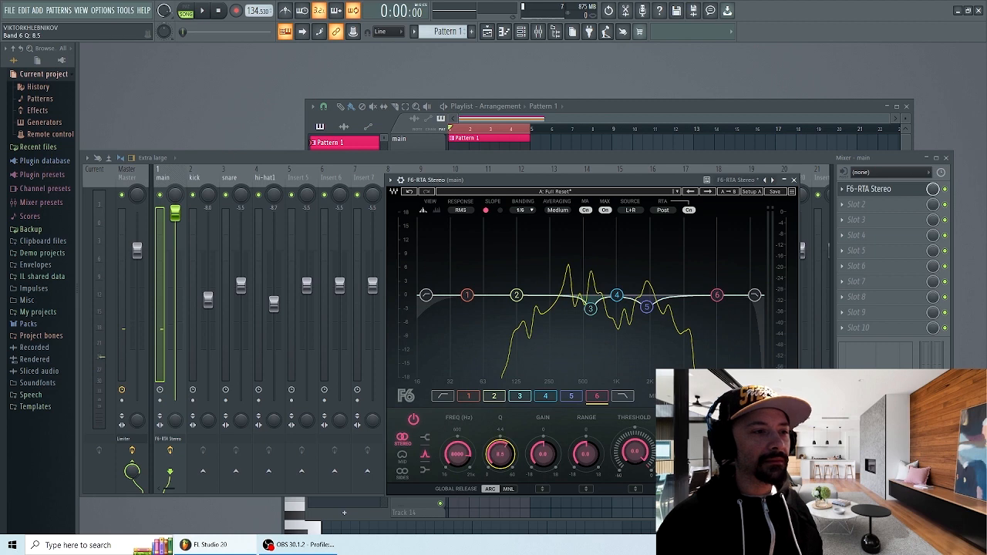
{"action": "scroll", "coordinate": [541, 459], "scroll_direction": "up", "scroll_amount": 10}
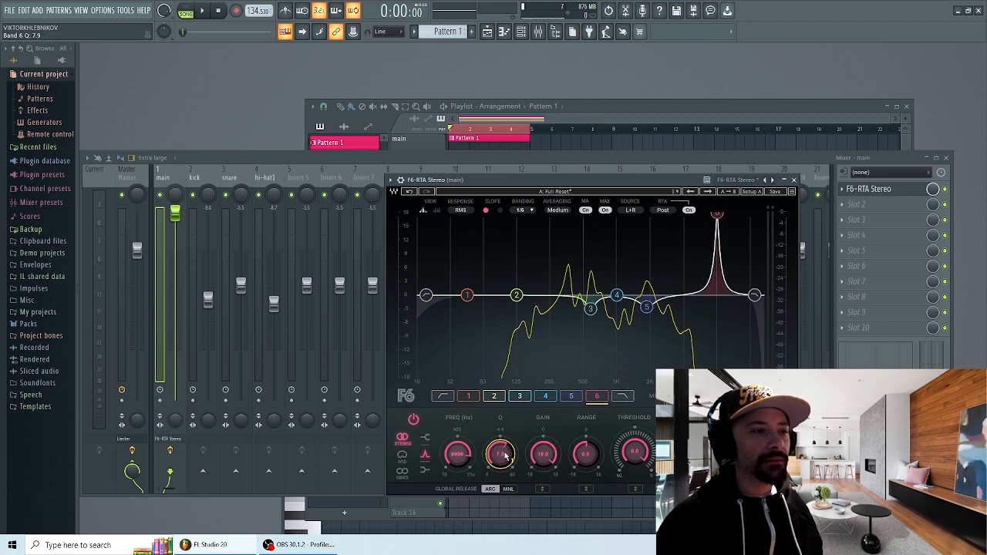
{"action": "scroll", "coordinate": [459, 458], "scroll_direction": "down", "scroll_amount": 10}
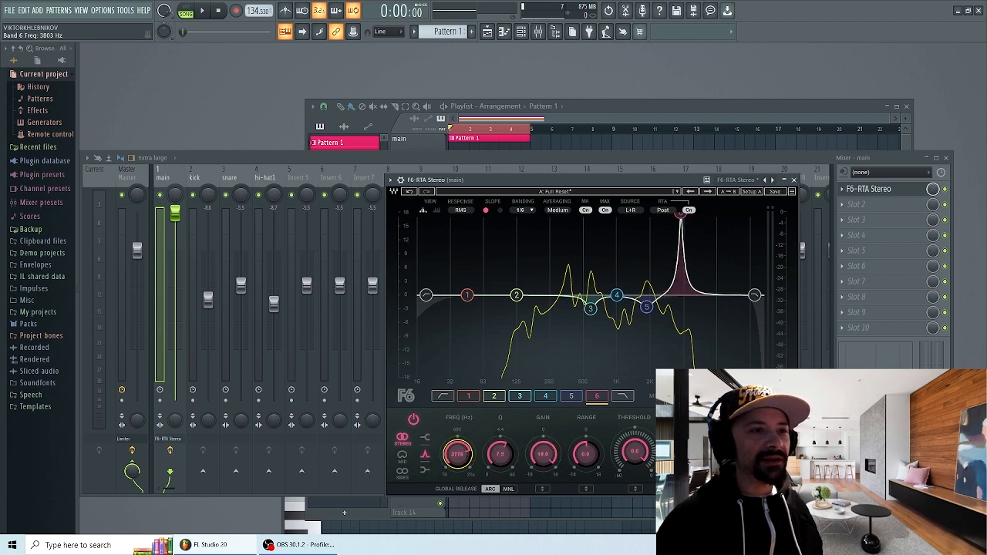
{"action": "key", "text": "space"}
{"action": "scroll", "coordinate": [458, 454], "scroll_direction": "up", "scroll_amount": 3}
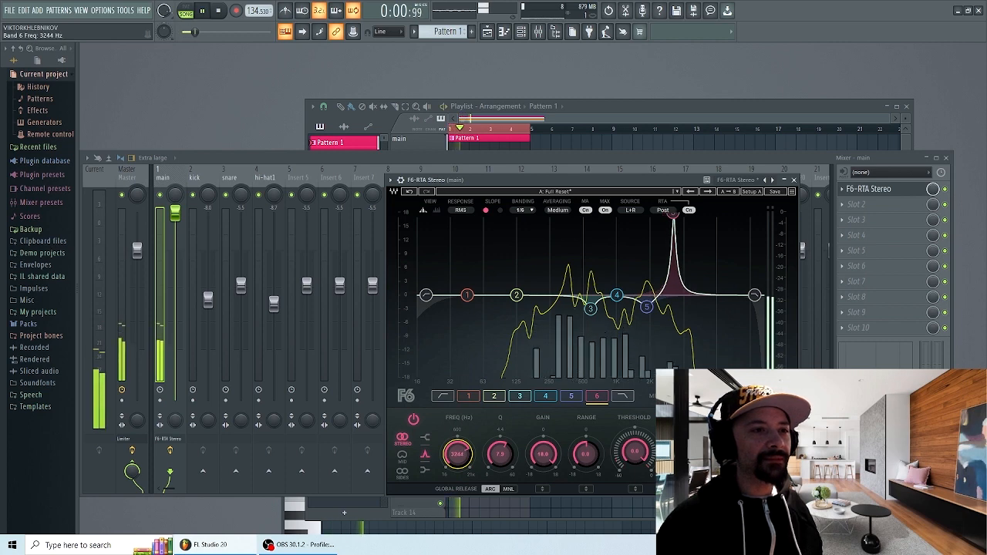
{"action": "scroll", "coordinate": [458, 453], "scroll_direction": "up", "scroll_amount": 10}
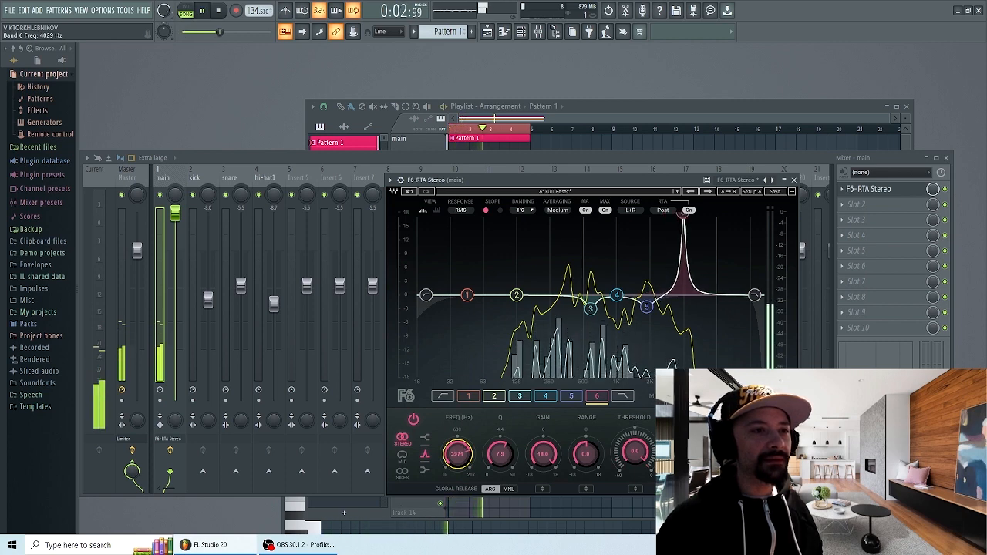
{"action": "scroll", "coordinate": [457, 453], "scroll_direction": "down", "scroll_amount": 1}
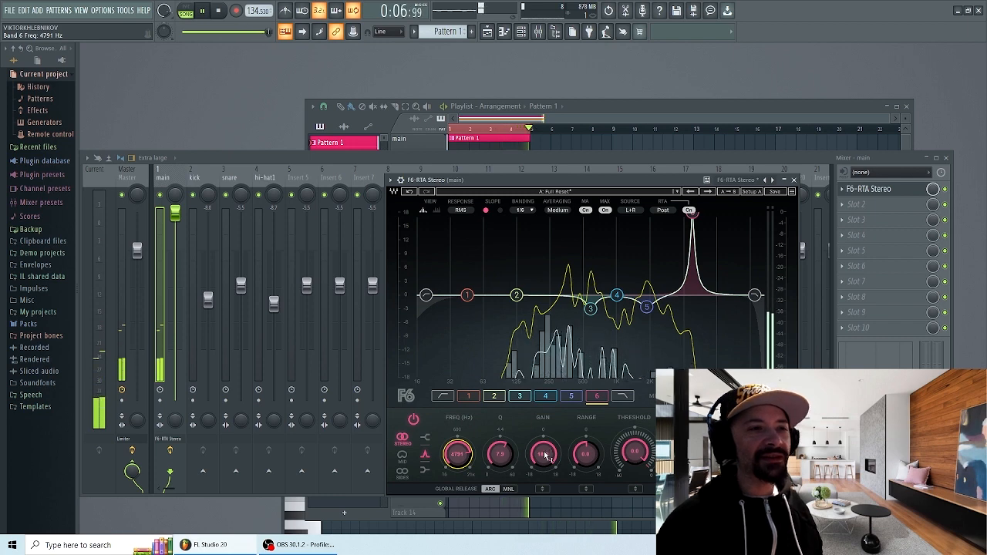
Step: Set band 6's gain to -3.6 dB, audition the loop with the cut and stop playback
{"action": "key", "text": "space"}
{"action": "scroll", "coordinate": [543, 453], "scroll_direction": "down", "scroll_amount": 10}
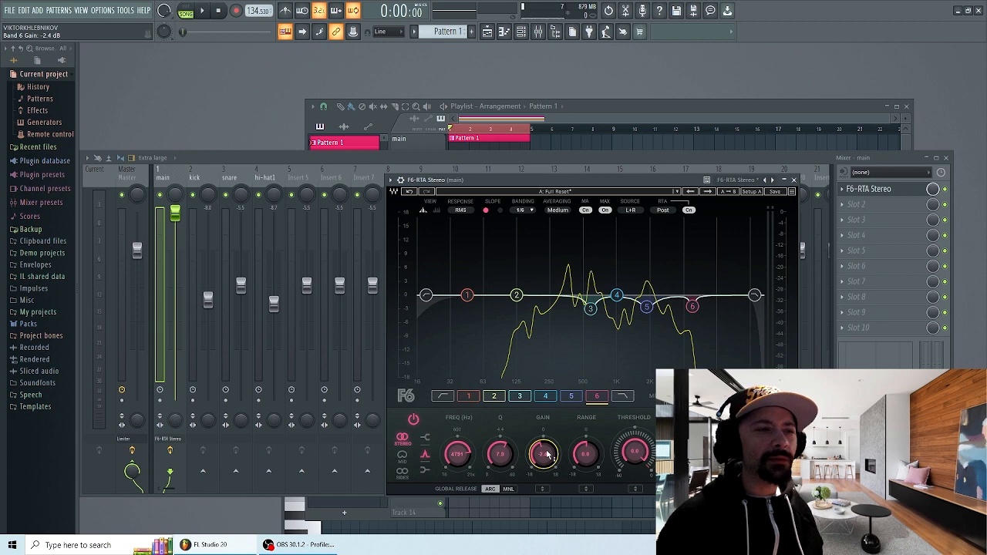
{"action": "key", "text": "space"}
{"action": "scroll", "coordinate": [543, 453], "scroll_direction": "down", "scroll_amount": 1}
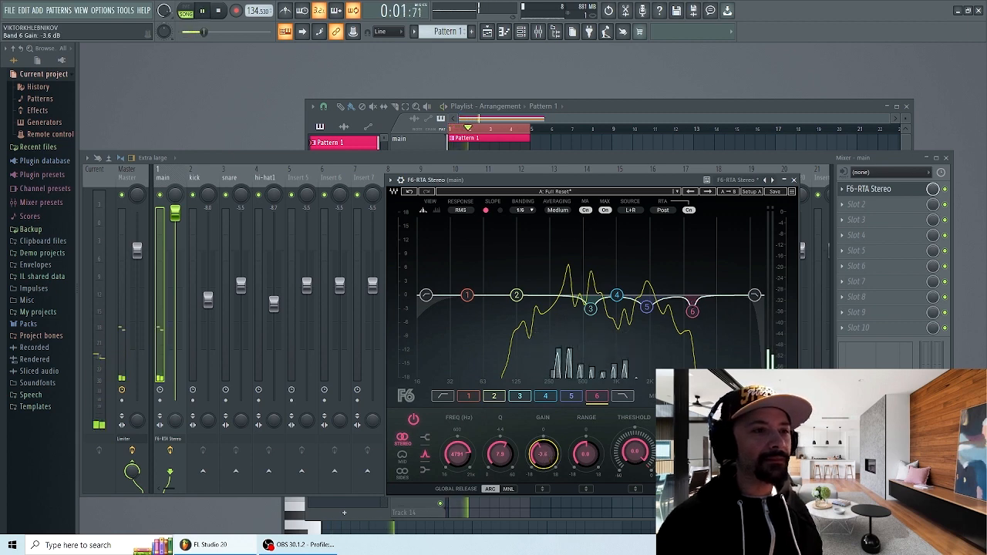
{"action": "left_click_drag", "start_coordinate": [647, 182], "coordinate": [638, 183]}
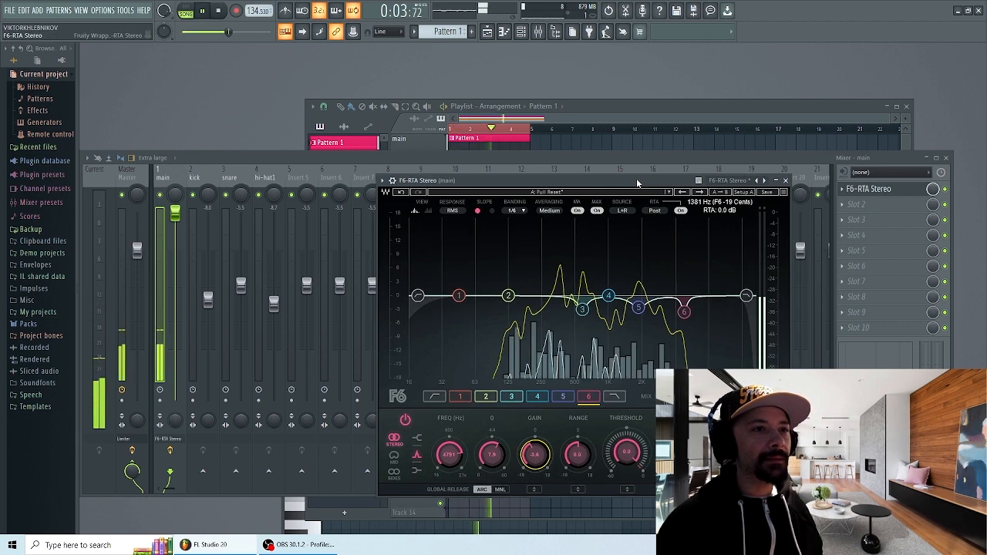
{"action": "key", "text": "space"}
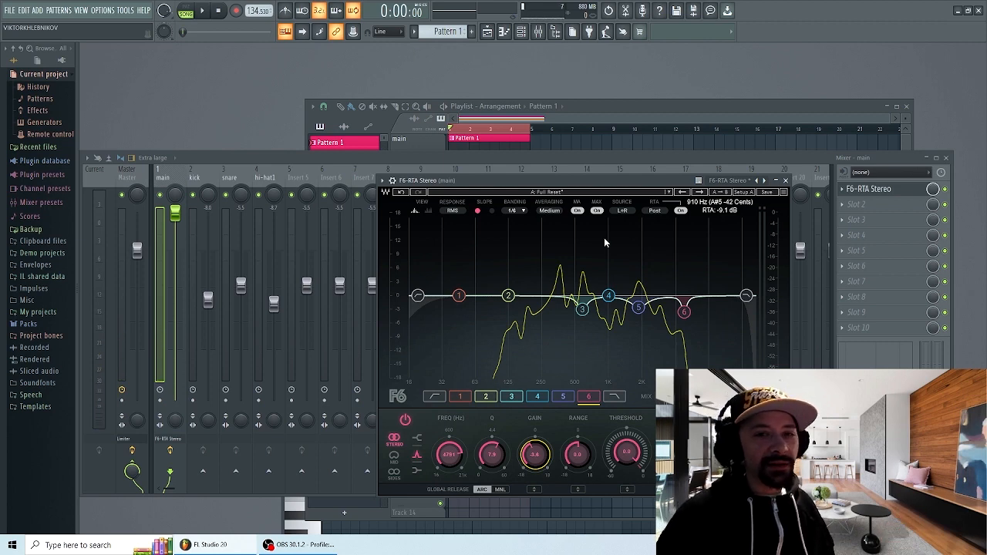
Step: Close the F6-RTA window and reopen it from the main track's first effect slot
{"action": "mouse_move", "coordinate": [603, 179]}
{"action": "left_mouse_down"}
{"action": "mouse_move", "coordinate": [627, 175]}
{"action": "mouse_move", "coordinate": [593, 184]}
{"action": "mouse_move", "coordinate": [620, 182]}
{"action": "left_mouse_up"}
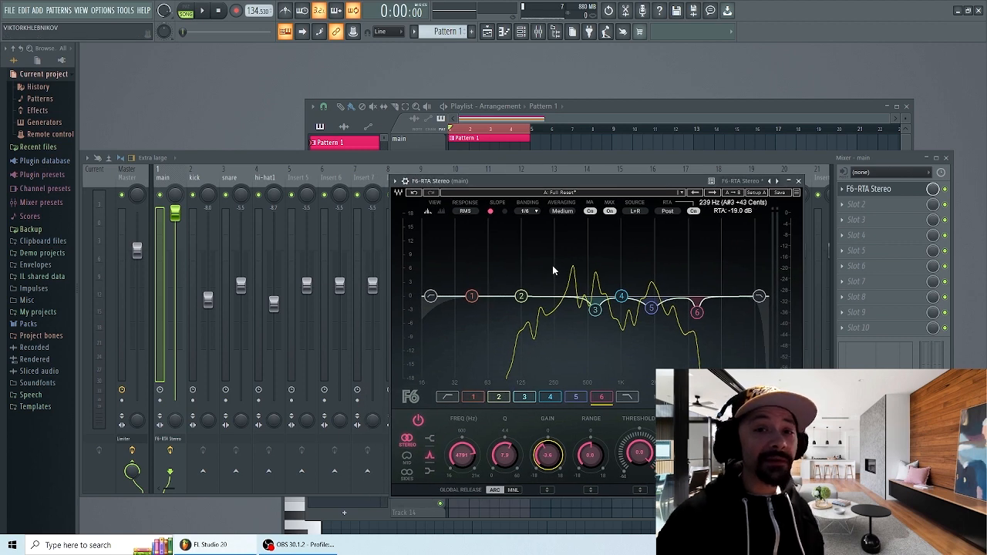
{"action": "left_click_drag", "start_coordinate": [604, 180], "coordinate": [668, 167]}
{"action": "left_click", "coordinate": [796, 187]}
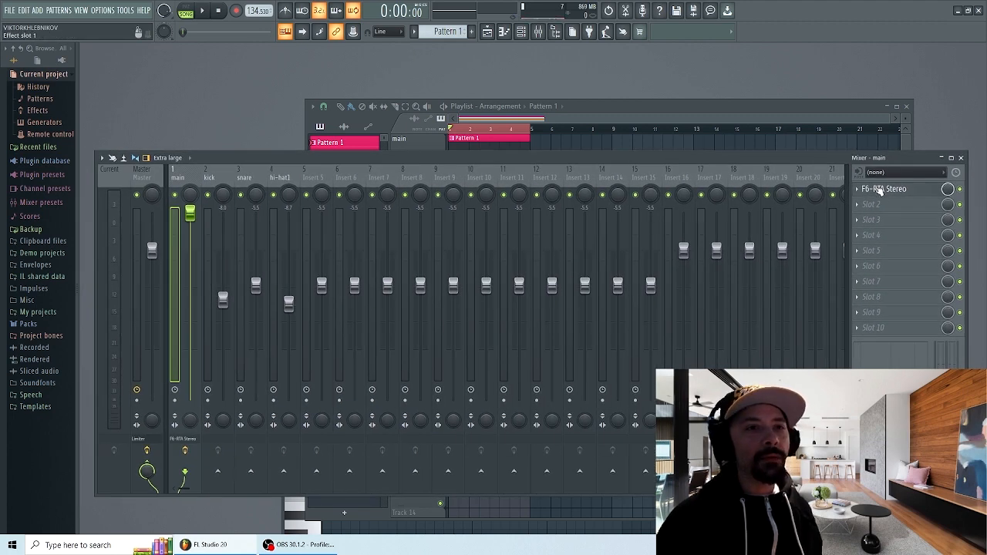
{"action": "left_click", "coordinate": [879, 190]}
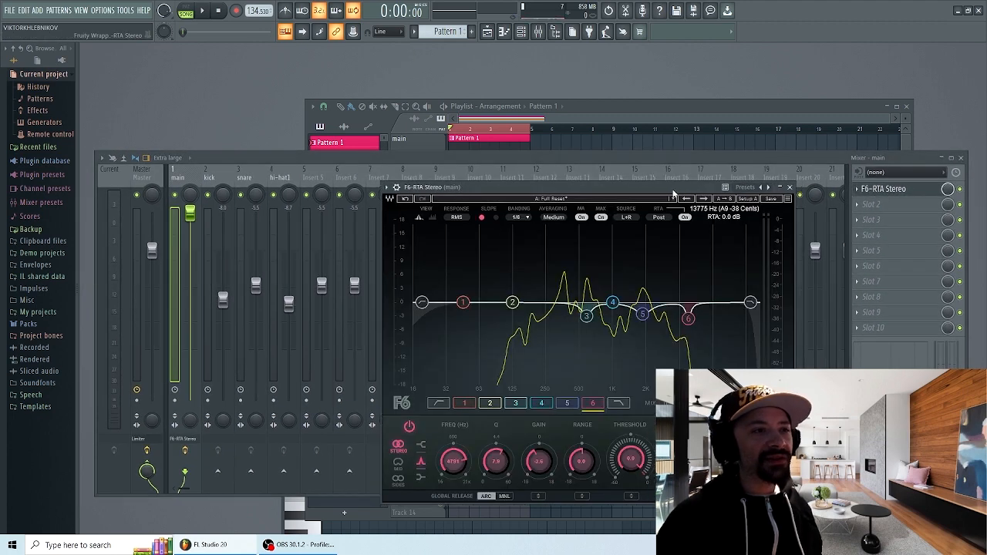
{"action": "left_click_drag", "start_coordinate": [671, 196], "coordinate": [675, 197]}
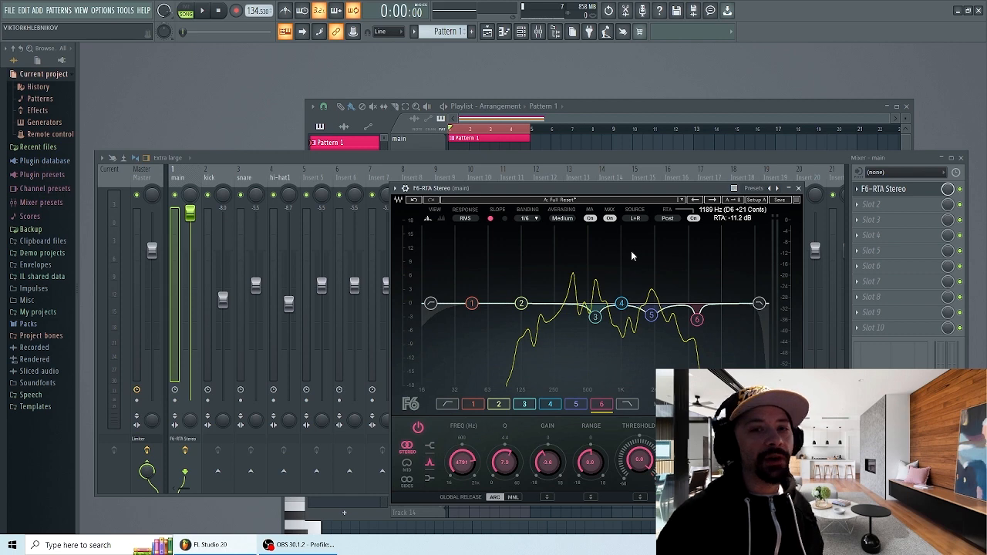
{"action": "left_click_drag", "start_coordinate": [652, 198], "coordinate": [656, 200]}
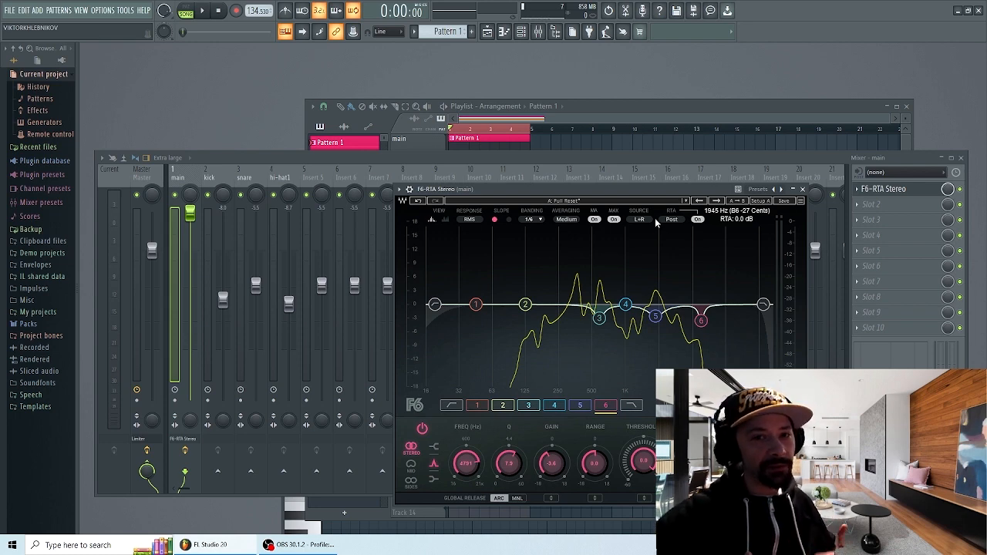
Step: Play the loop with the current equalizer cuts, bring the playlist to the front and stop playback
{"action": "key", "text": "space"}
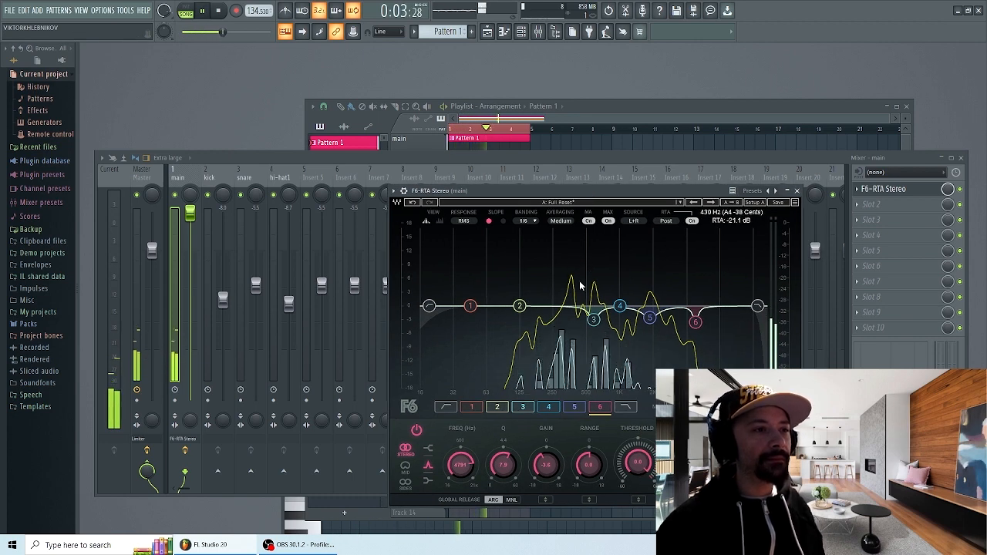
{"action": "left_click", "coordinate": [605, 131]}
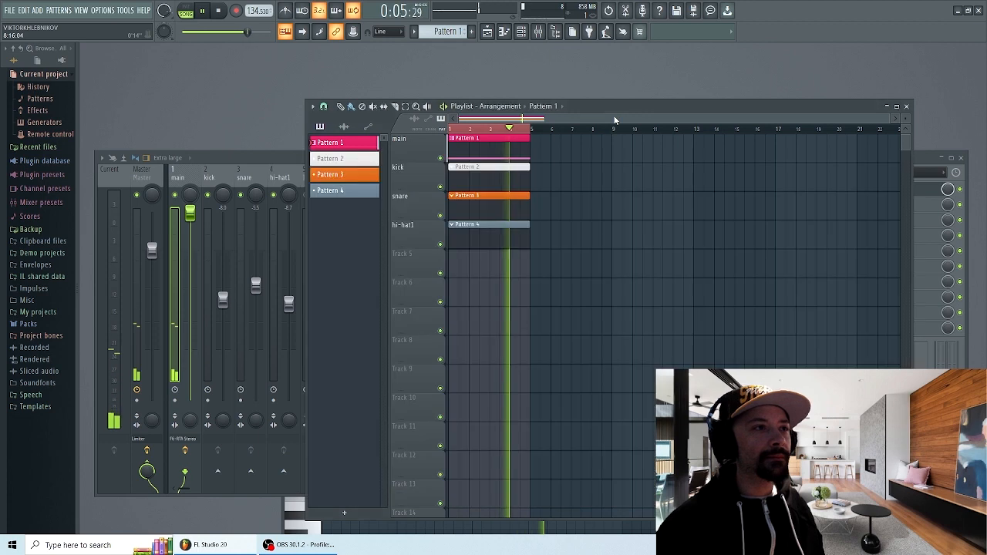
{"action": "key", "text": "space"}
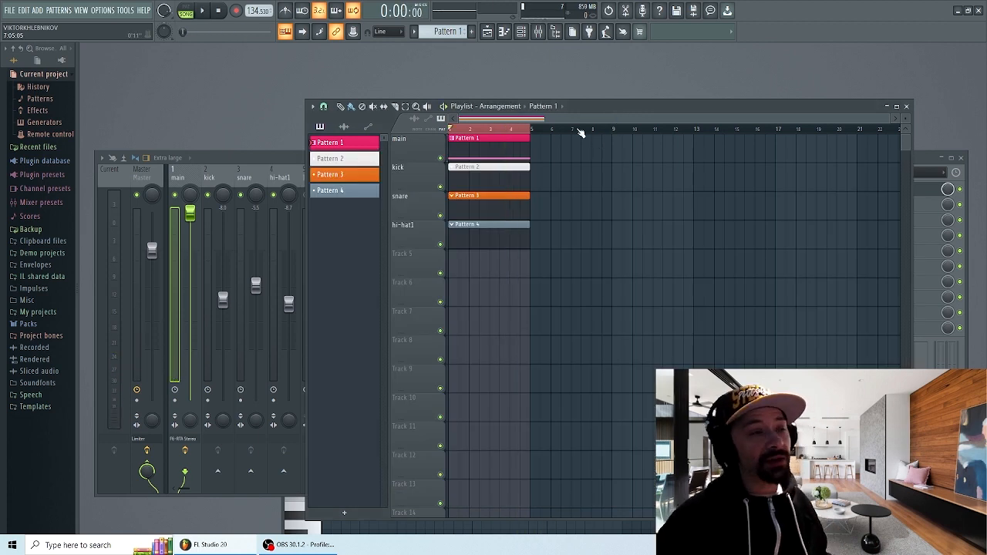
Step: Close the playlist and load the Full Reset factory preset in F6-RTA to clear all equalizer bands
{"action": "left_click_drag", "start_coordinate": [575, 114], "coordinate": [568, 122]}
{"action": "left_click", "coordinate": [898, 114]}
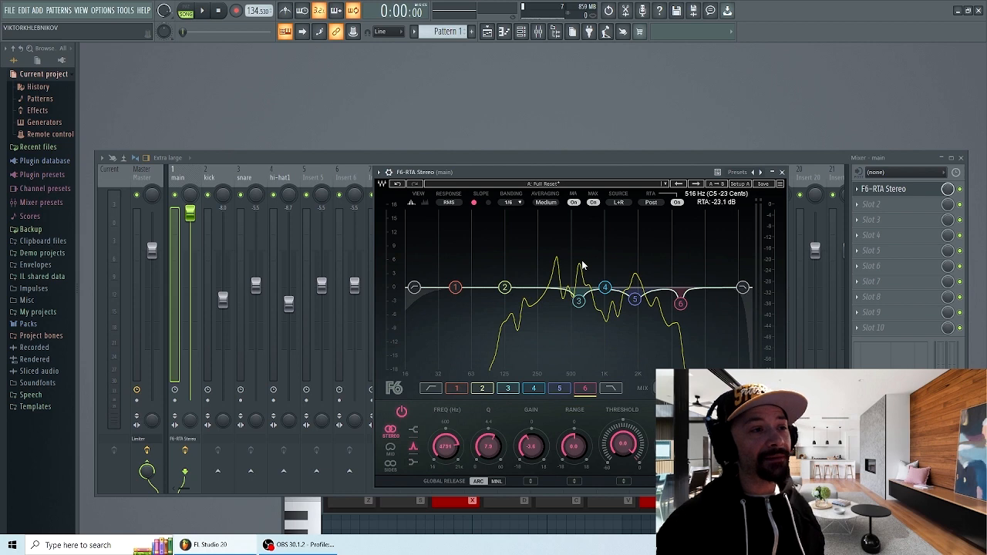
{"action": "left_click", "coordinate": [534, 190]}
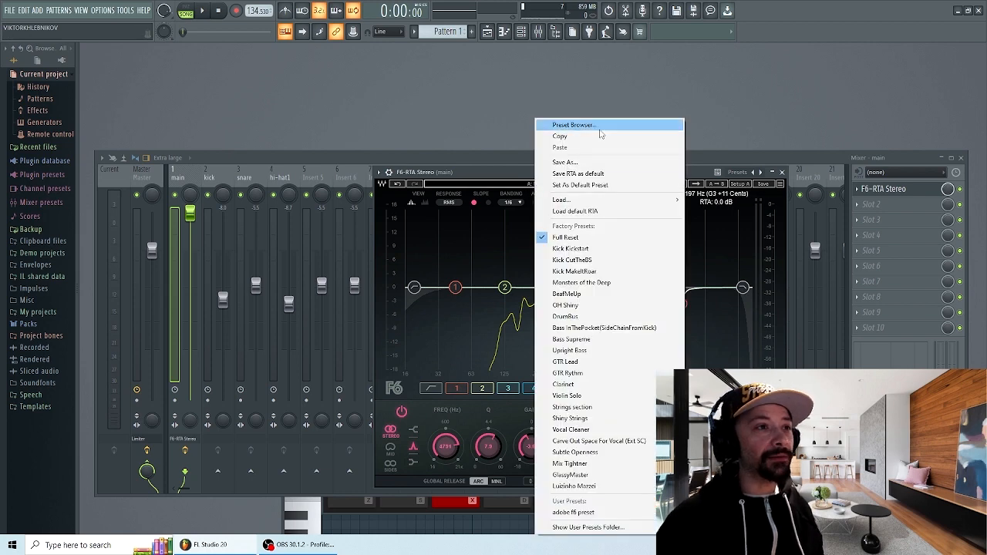
{"action": "left_click", "coordinate": [577, 238]}
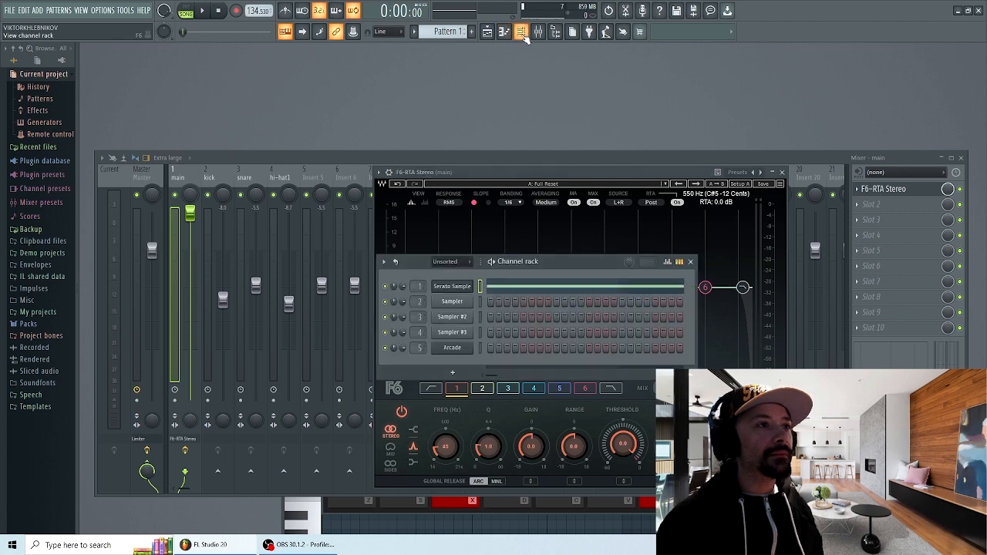
Step: Try Serato Sample in Dm with key shift 0 at a project tempo of 94.530 BPM and audition the loop from the playlist
{"action": "left_click", "coordinate": [521, 32]}
{"action": "left_click", "coordinate": [462, 288]}
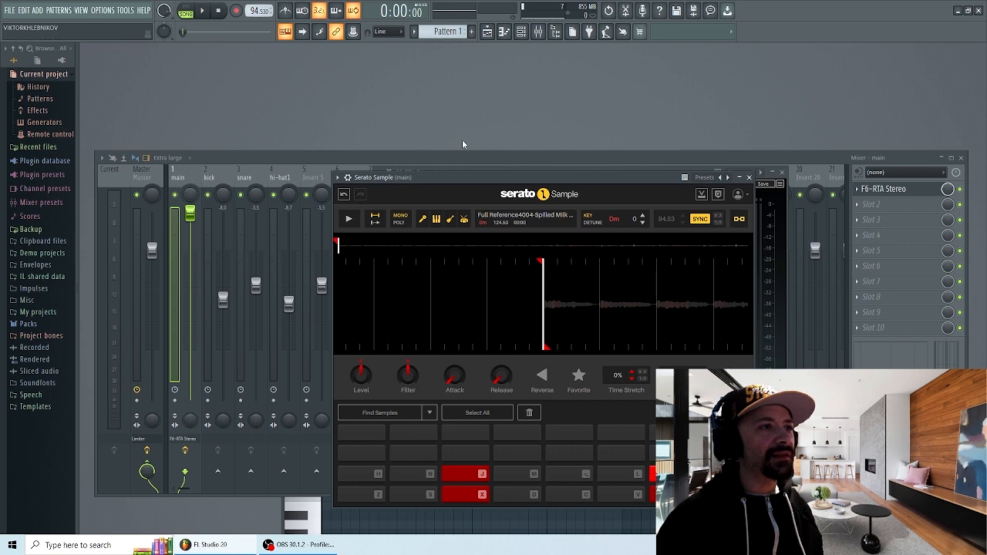
{"action": "left_click", "coordinate": [488, 31]}
{"action": "key", "text": "space"}
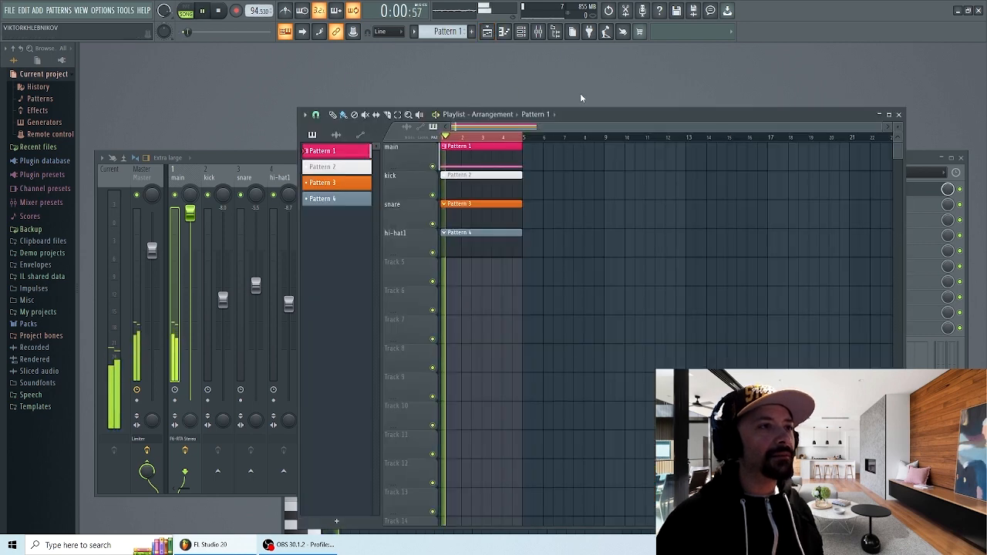
{"action": "mouse_move", "coordinate": [592, 117]}
{"action": "left_mouse_down"}
{"action": "mouse_move", "coordinate": [601, 109]}
{"action": "mouse_move", "coordinate": [591, 118]}
{"action": "mouse_move", "coordinate": [603, 120]}
{"action": "mouse_move", "coordinate": [592, 118]}
{"action": "left_mouse_up"}
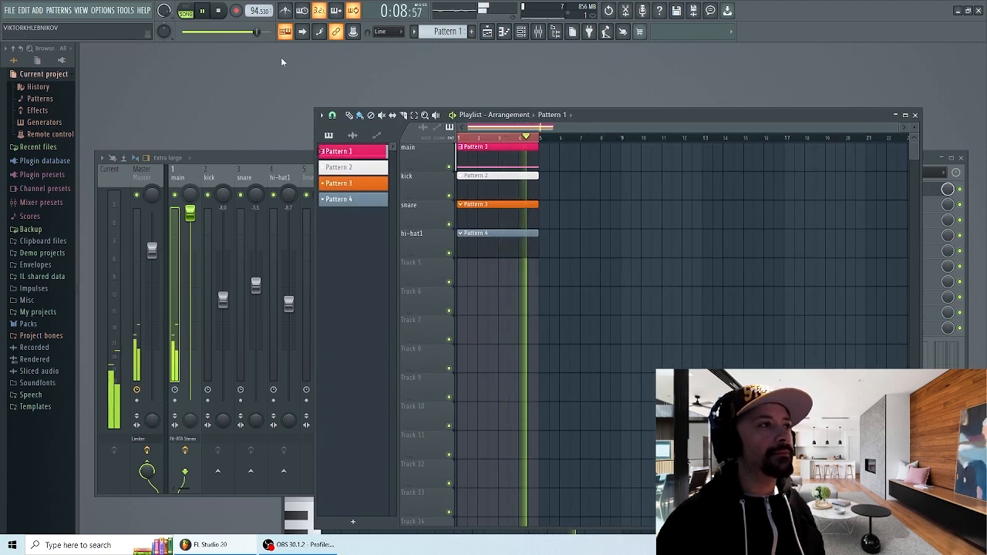
{"action": "key", "text": "space"}
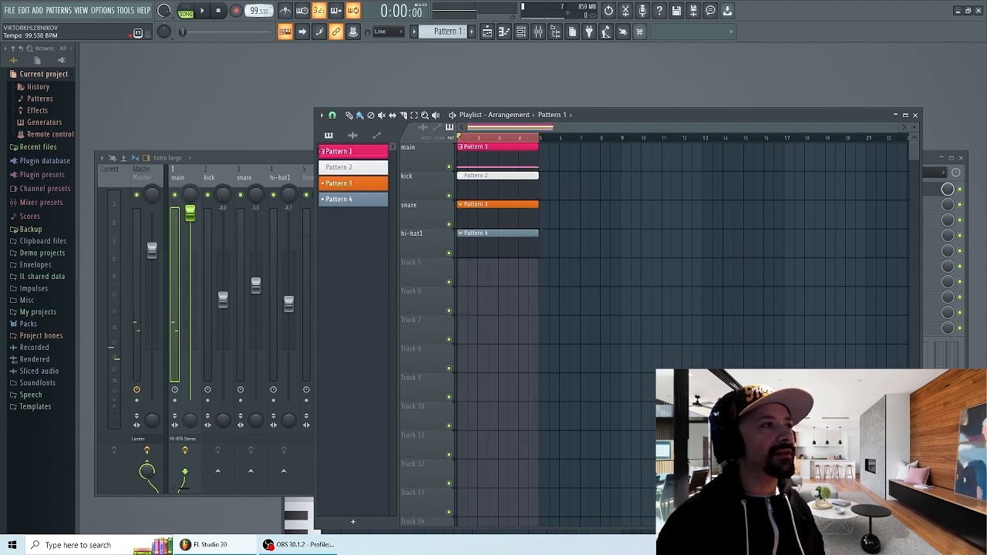
Step: Set the project tempo to 100.530 BPM, play the loop, and bring up the channel rack
{"action": "key", "text": "space"}
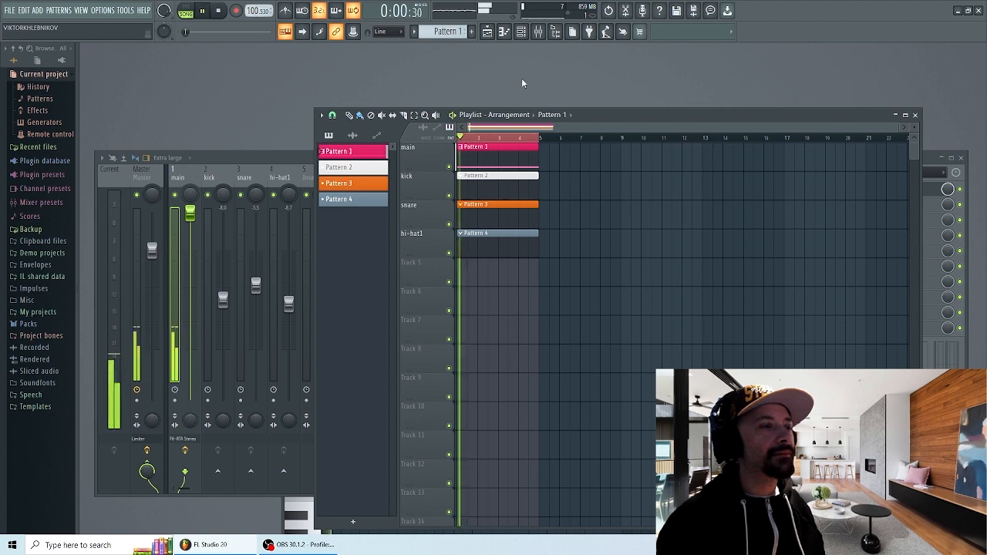
{"action": "left_click", "coordinate": [522, 32]}
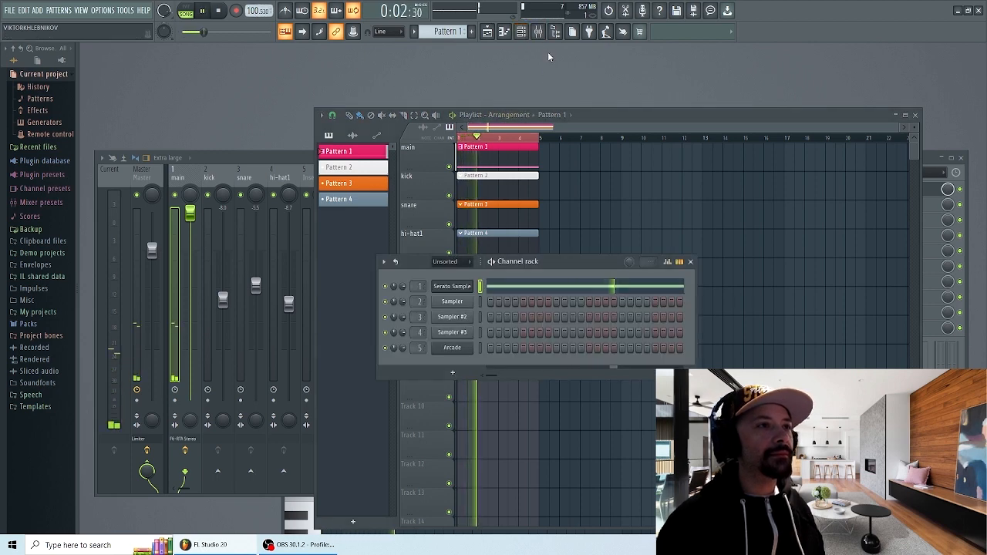
{"action": "key", "text": "space"}
Step: Open Serato Sample, set the key to -2 (Cm) and audition the loop at the new key
{"action": "left_click", "coordinate": [452, 286]}
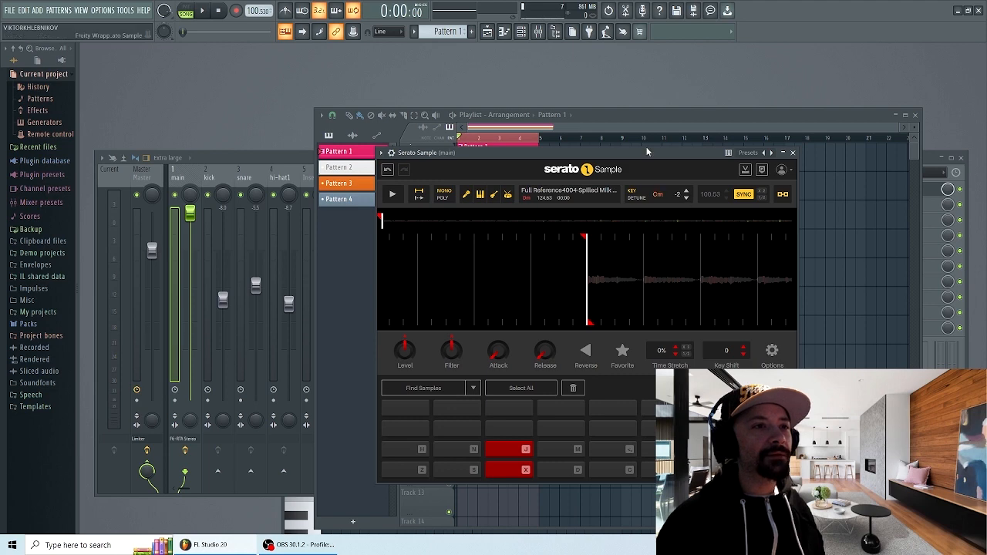
{"action": "left_click_drag", "start_coordinate": [656, 152], "coordinate": [647, 154]}
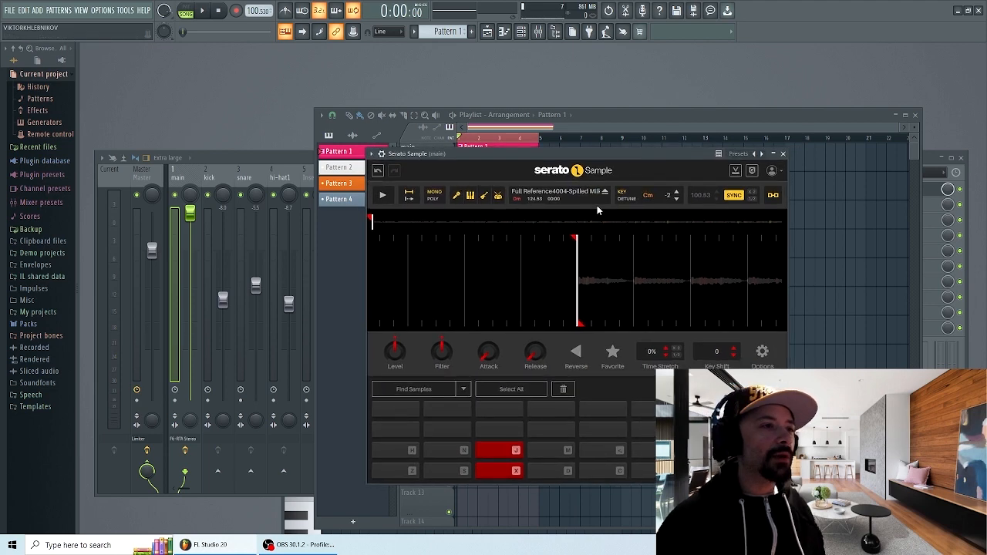
{"action": "key", "text": "space"}
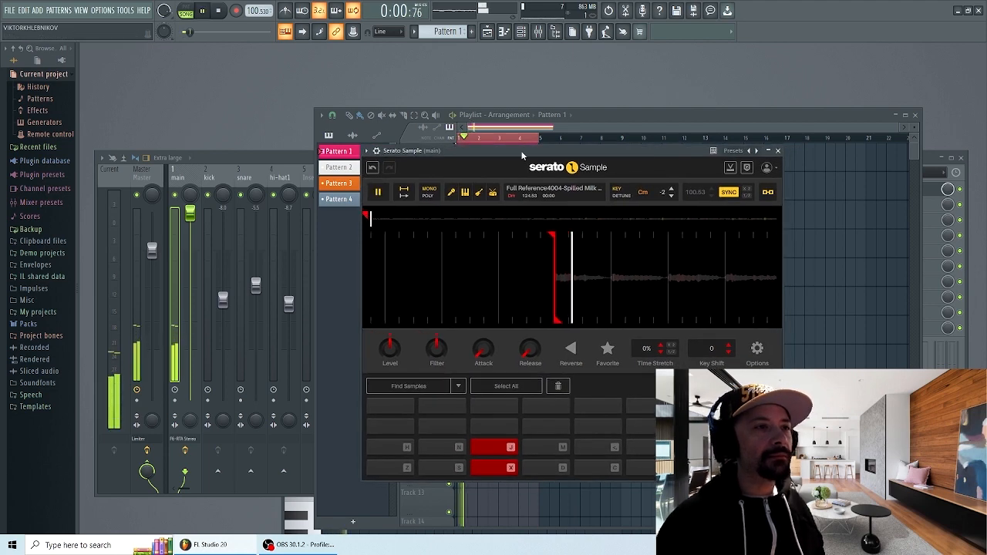
{"action": "left_click_drag", "start_coordinate": [542, 152], "coordinate": [514, 158]}
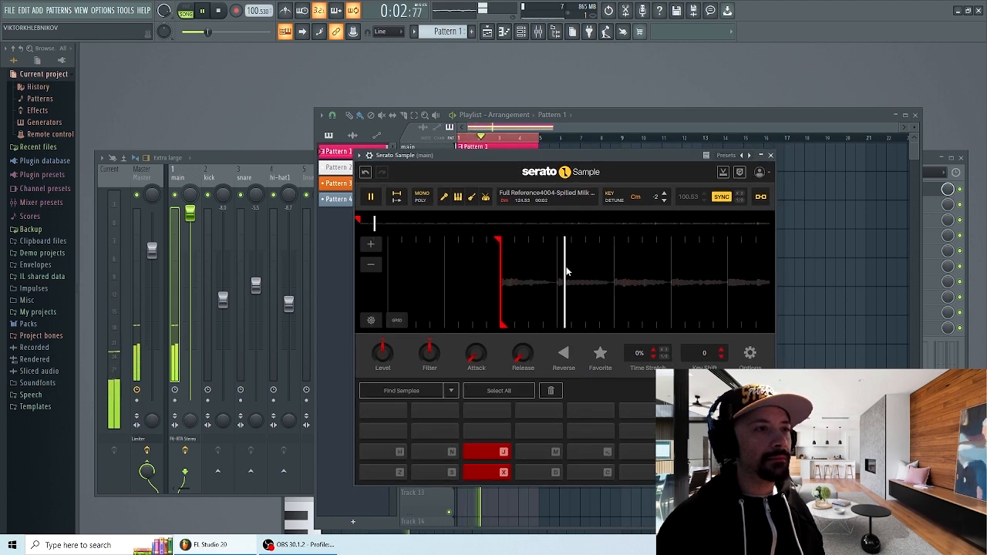
{"action": "key", "text": "space"}
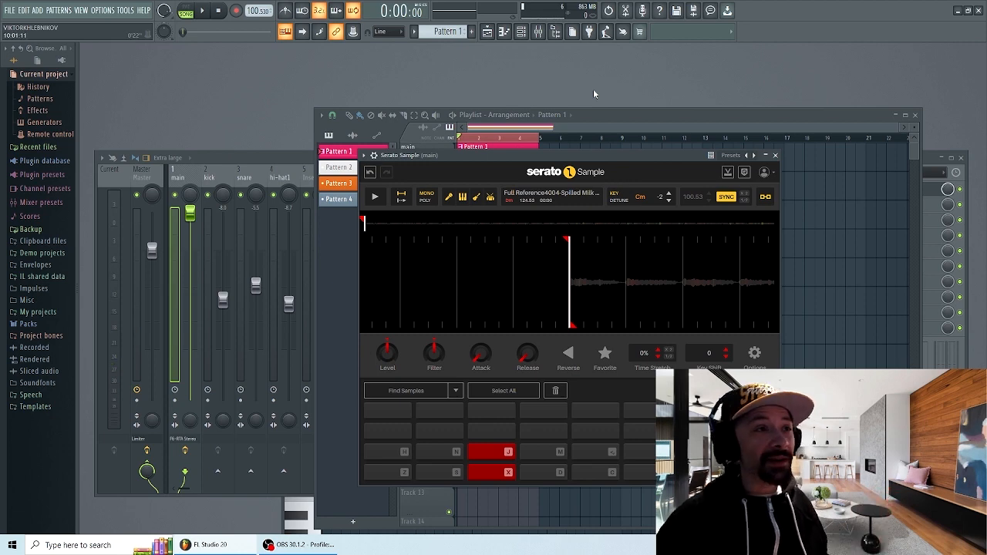
Step: Bring up the mixer and open F6-RTA from the main track's first effect slot
{"action": "left_click", "coordinate": [593, 119]}
{"action": "left_click", "coordinate": [538, 34]}
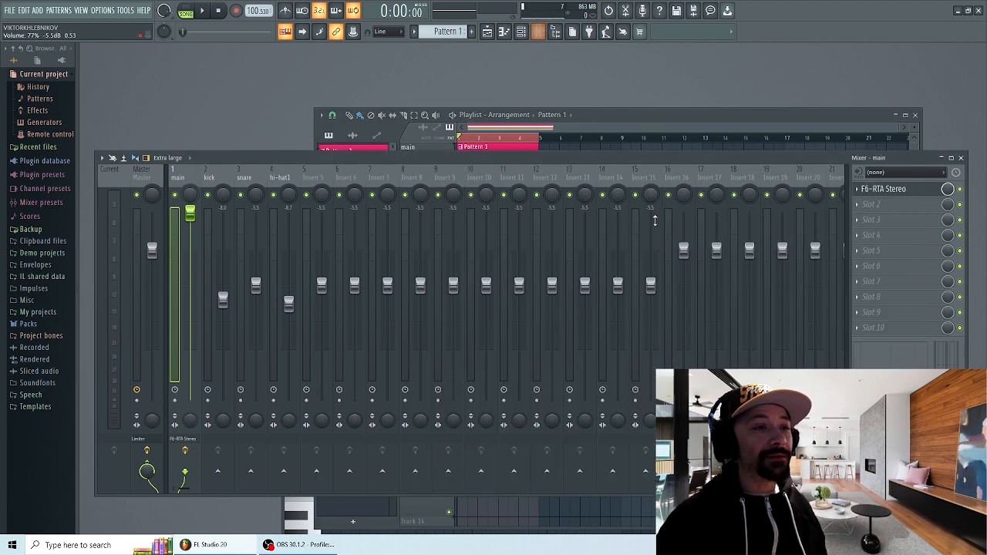
{"action": "left_click", "coordinate": [884, 191]}
{"action": "left_click_drag", "start_coordinate": [657, 165], "coordinate": [680, 164]}
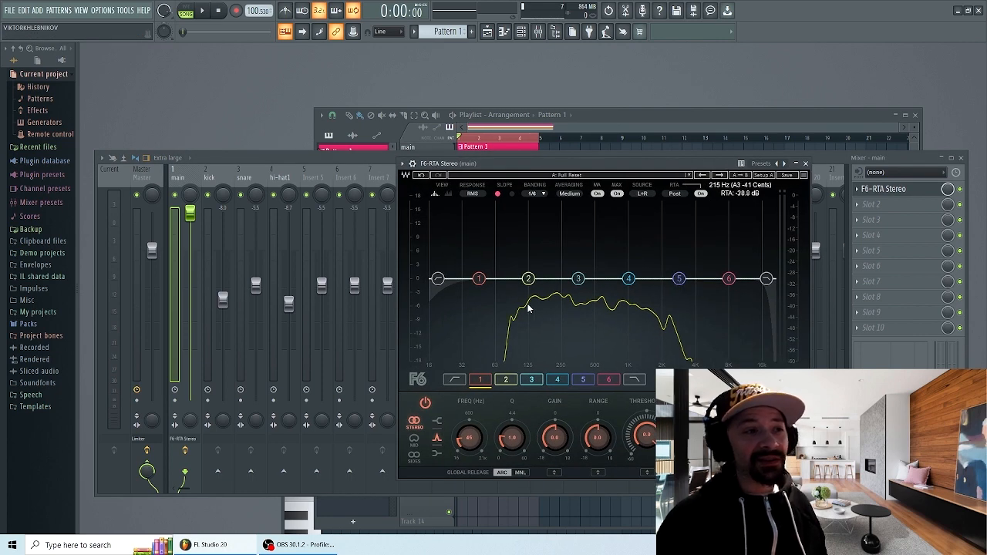
Step: Boost band 2 to 18.0 dB with a Q of 2.4 and sweep it during playback to 135 Hz
{"action": "left_click", "coordinate": [528, 278]}
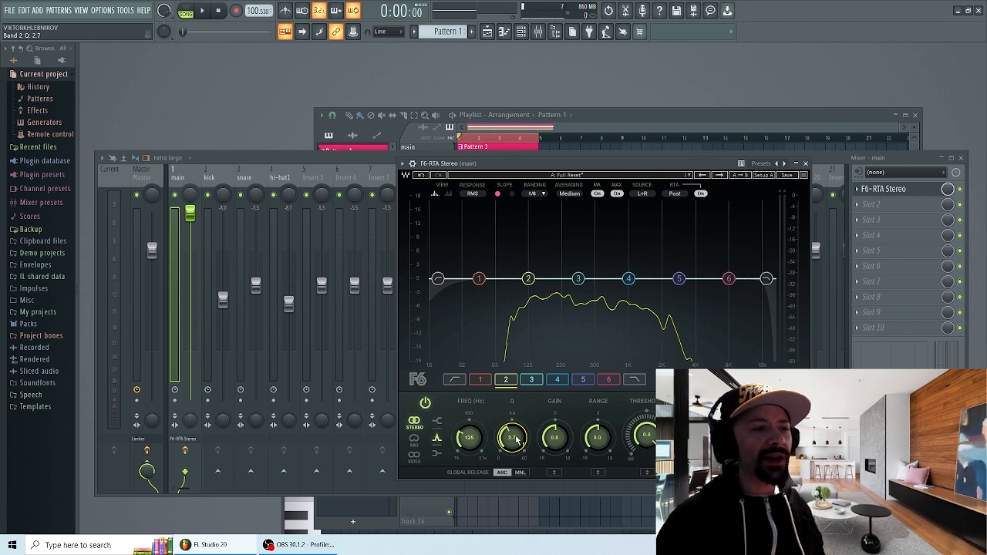
{"action": "left_click_drag", "start_coordinate": [556, 438], "coordinate": [556, 362]}
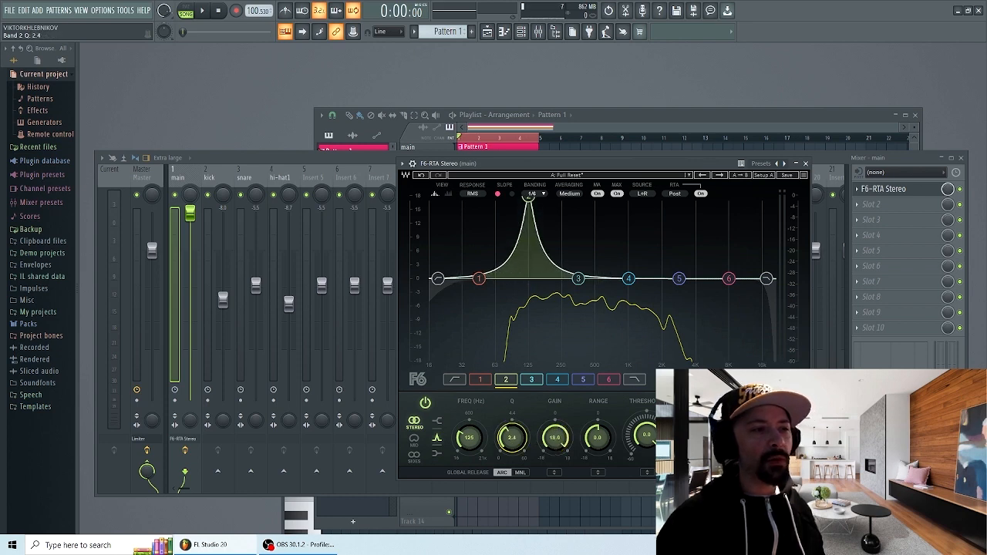
{"action": "left_click_drag", "start_coordinate": [469, 438], "coordinate": [469, 447]}
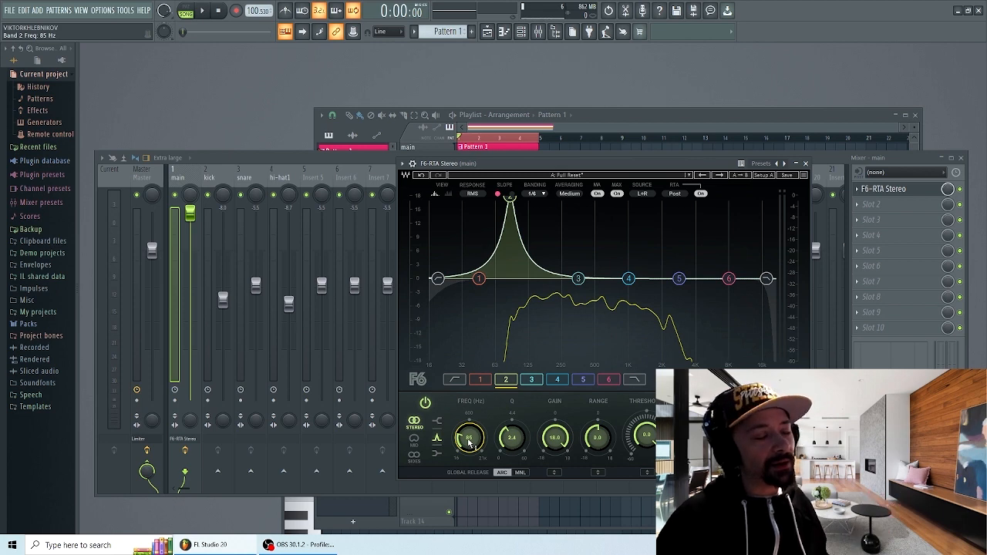
{"action": "key", "text": "space"}
{"action": "left_click_drag", "start_coordinate": [471, 441], "coordinate": [470, 427]}
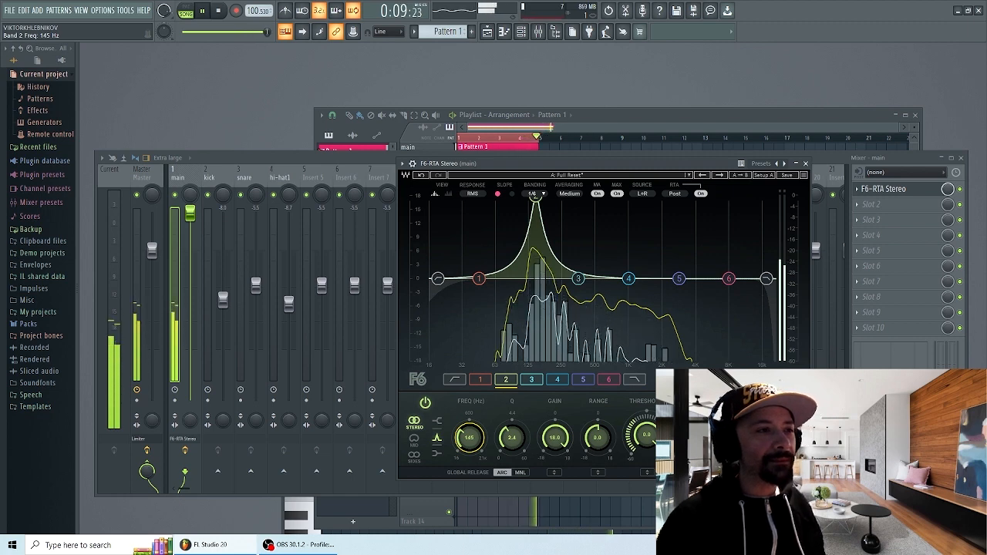
{"action": "left_click_drag", "start_coordinate": [470, 426], "coordinate": [471, 427]}
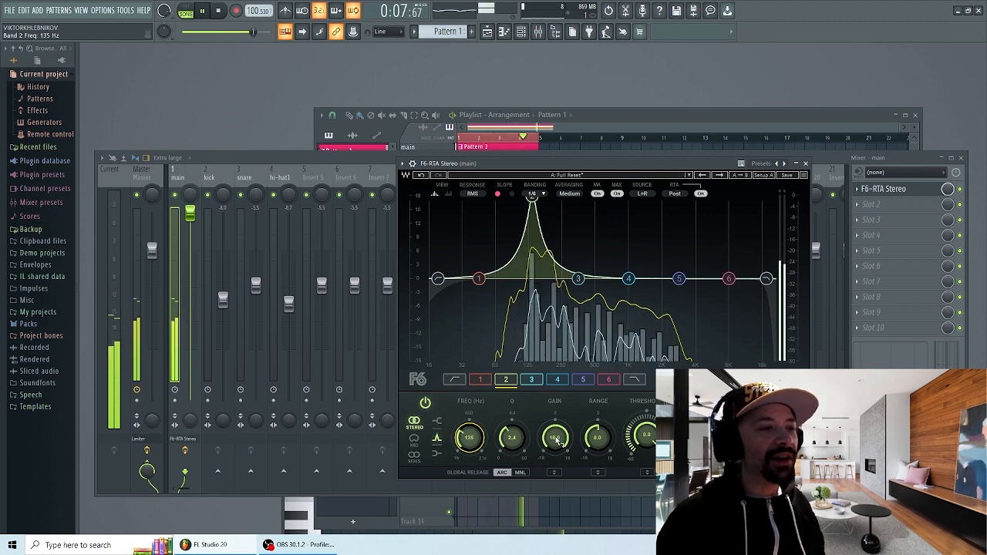
Step: Set band 2's gain to -2.3 dB while listening to the loop and stop playback
{"action": "mouse_move", "coordinate": [558, 442]}
{"action": "left_mouse_down"}
{"action": "mouse_move", "coordinate": [559, 470]}
{"action": "mouse_move", "coordinate": [555, 444]}
{"action": "left_mouse_up"}
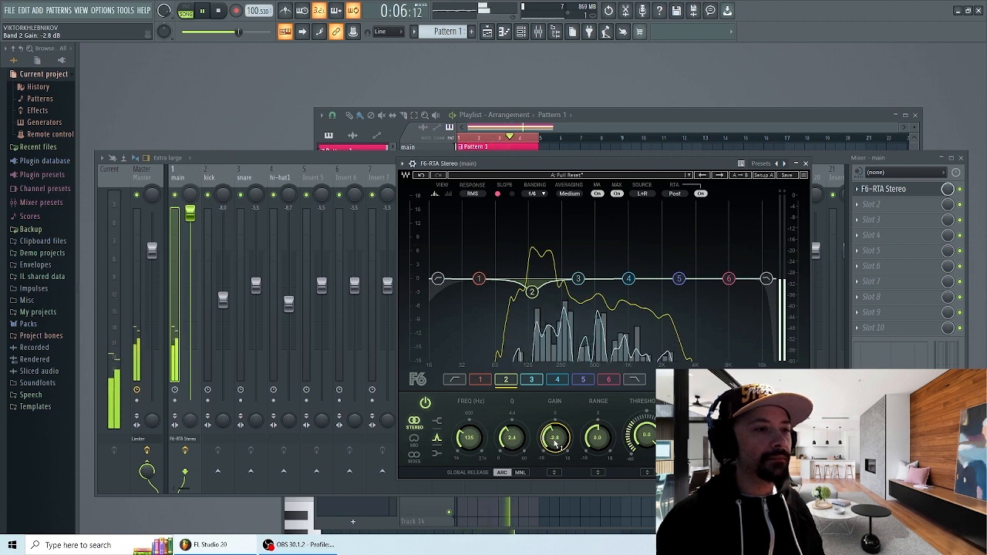
{"action": "left_click_drag", "start_coordinate": [555, 440], "coordinate": [555, 438]}
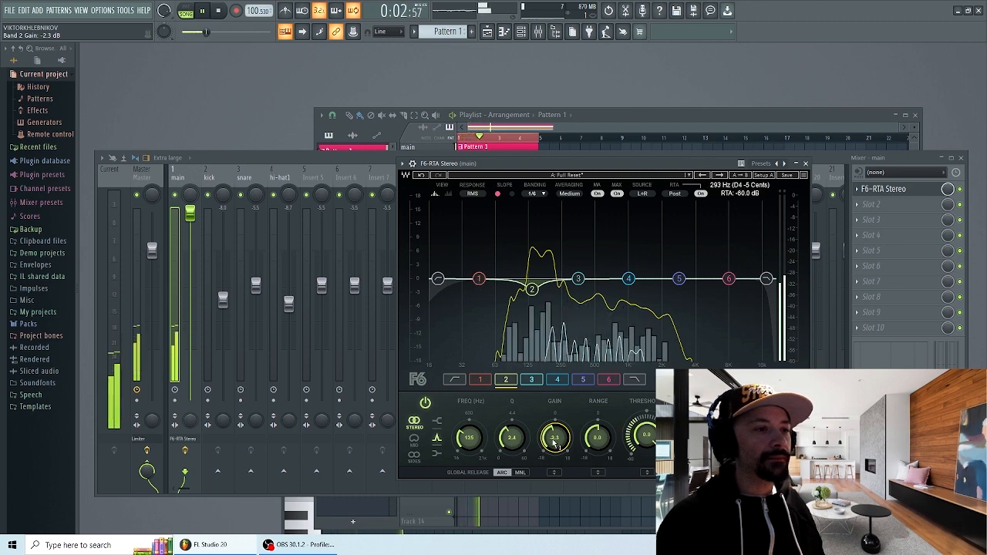
{"action": "key", "text": "space"}
Step: Boost band 2 back to 18.0 dB with a Q of 1.8 and tune it during playback to 106 Hz
{"action": "left_click_drag", "start_coordinate": [532, 289], "coordinate": [532, 198]}
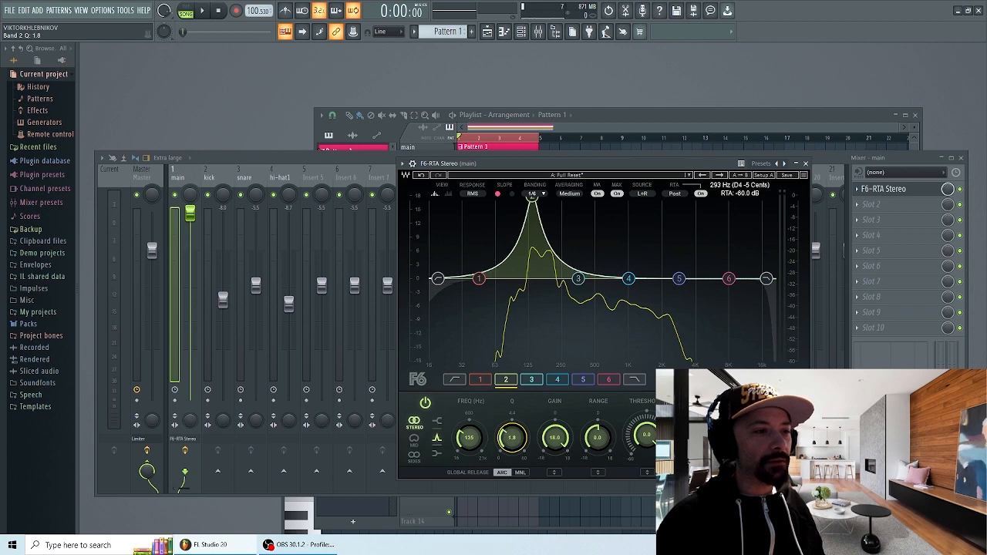
{"action": "left_click_drag", "start_coordinate": [469, 441], "coordinate": [469, 457]}
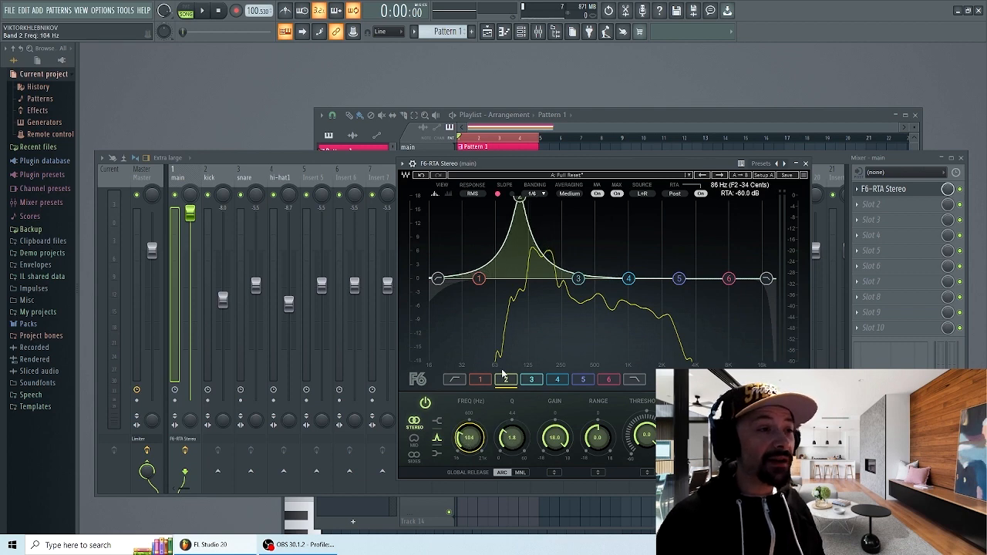
{"action": "key", "text": "space"}
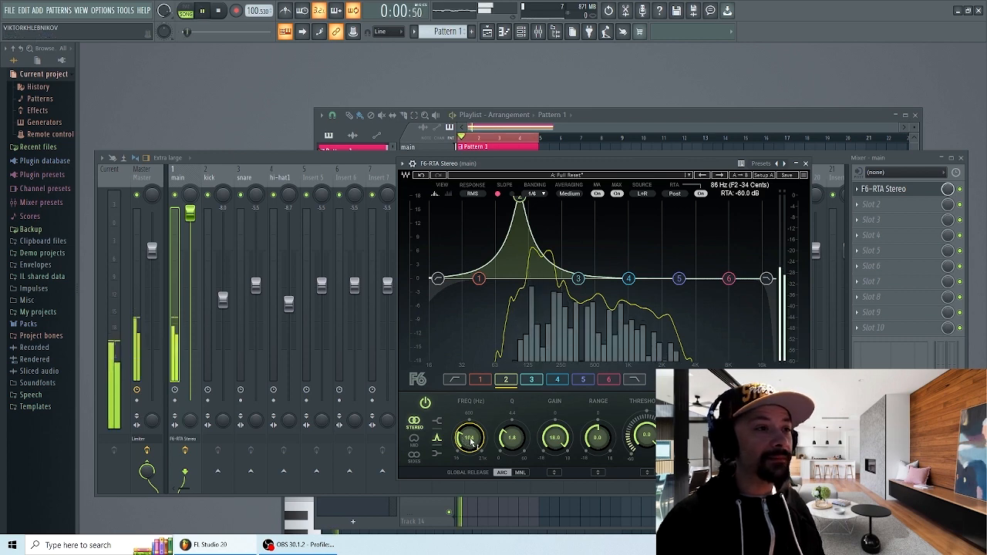
{"action": "left_click_drag", "start_coordinate": [471, 443], "coordinate": [471, 442]}
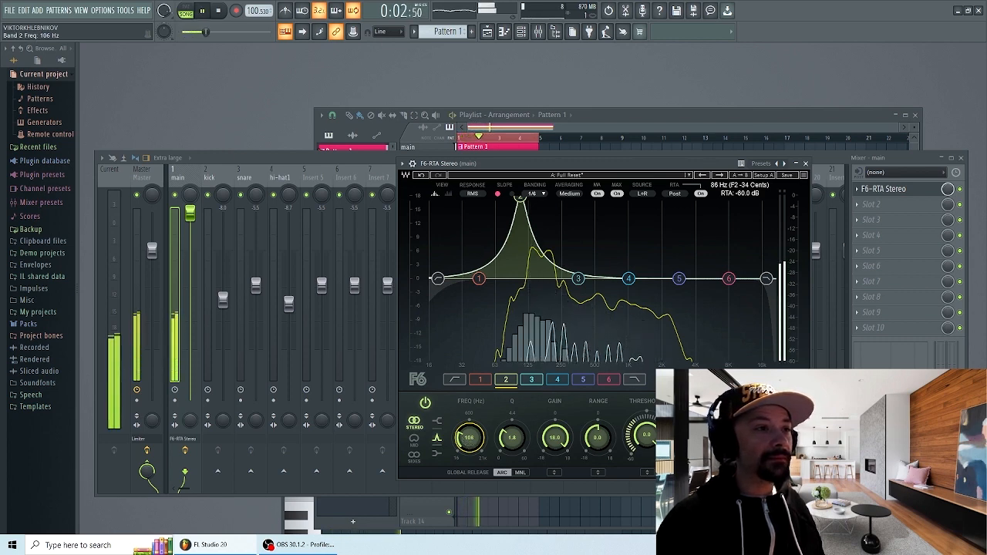
{"action": "key", "text": "space"}
Step: Lower band 2's gain to a slight cut below 0 dB and play the loop to hear it
{"action": "left_click_drag", "start_coordinate": [560, 437], "coordinate": [561, 466]}
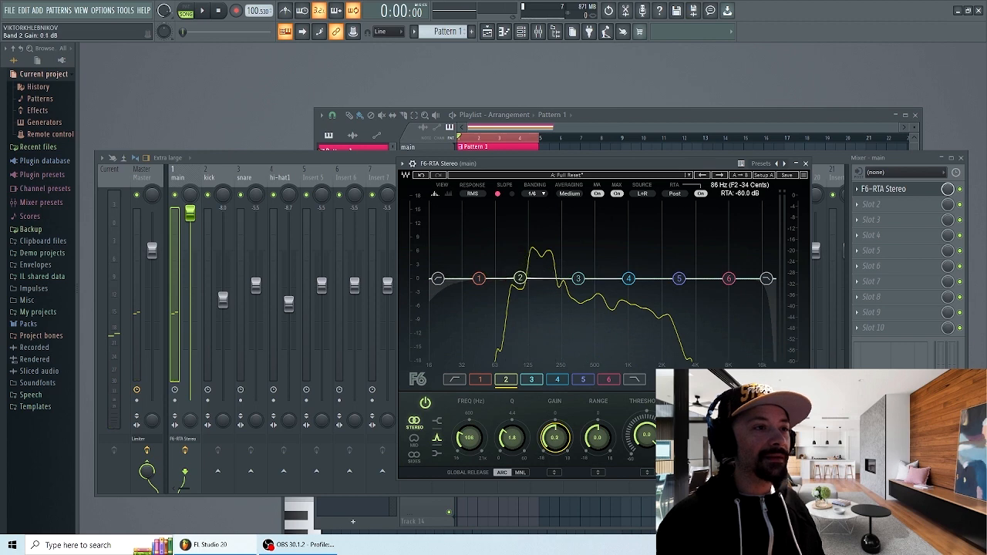
{"action": "key", "text": "space"}
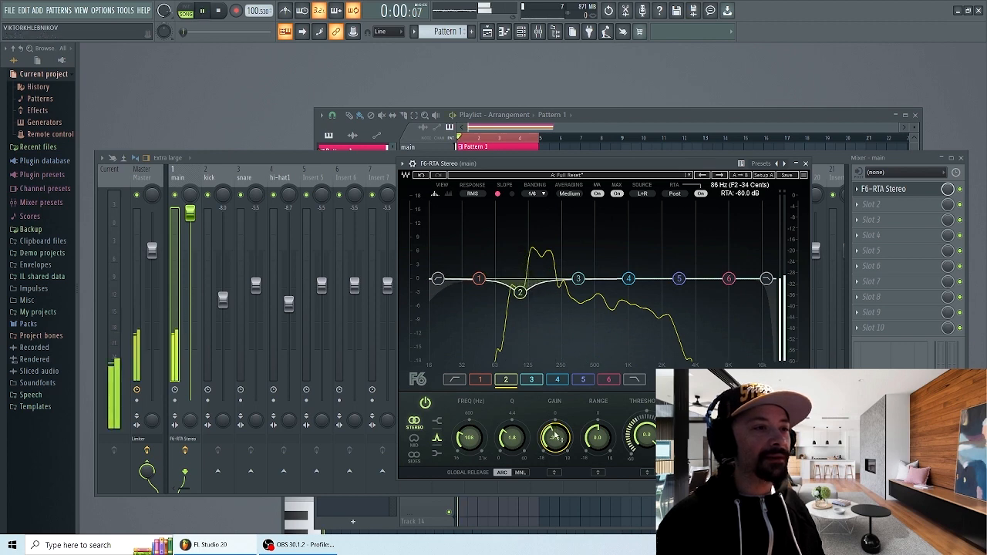
Step: Boost band 3 to 18.0 dB with a Q of 3.0 and lower its frequency to 181 Hz
{"action": "left_click", "coordinate": [577, 278]}
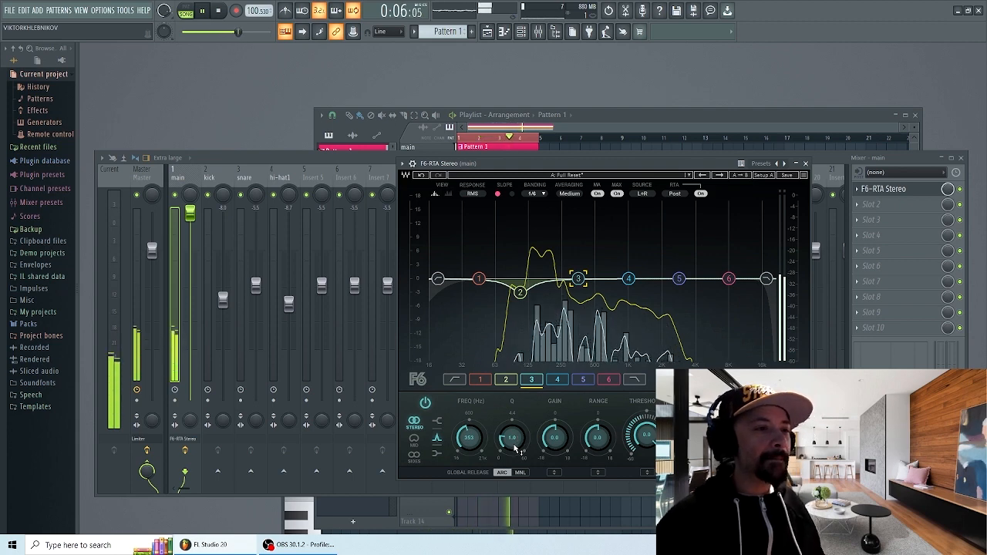
{"action": "key", "text": "space"}
{"action": "left_click_drag", "start_coordinate": [512, 438], "coordinate": [555, 370]}
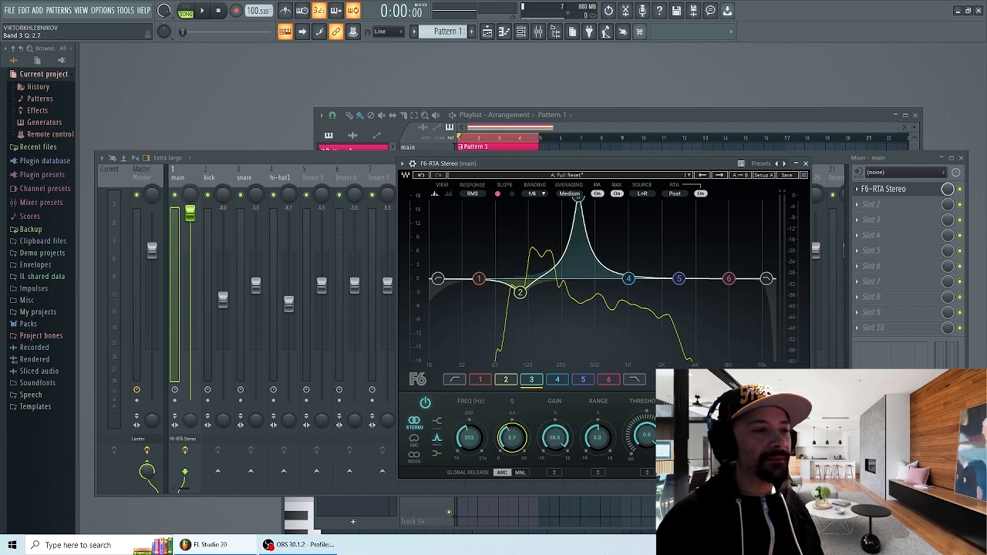
{"action": "left_click_drag", "start_coordinate": [469, 438], "coordinate": [469, 445]}
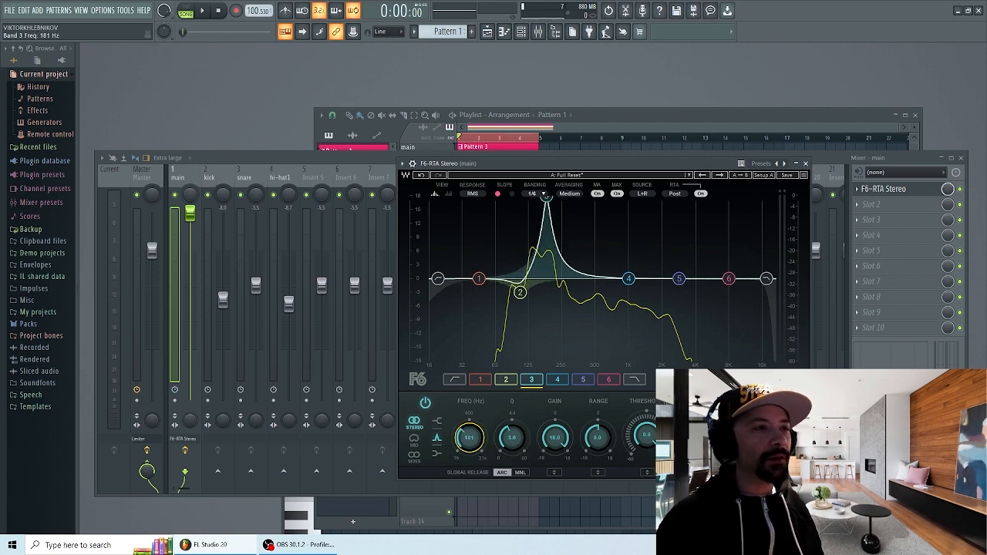
Step: Sweep the boosted band 3 during playback to 207 Hz with its Q narrowed to 4.7
{"action": "key", "text": "space"}
{"action": "mouse_move", "coordinate": [469, 438]}
{"action": "left_mouse_down"}
{"action": "mouse_move", "coordinate": [469, 427]}
{"action": "mouse_move", "coordinate": [471, 450]}
{"action": "mouse_move", "coordinate": [518, 435]}
{"action": "mouse_move", "coordinate": [472, 443]}
{"action": "left_mouse_up"}
{"action": "key", "text": "space"}
{"action": "key", "text": "space"}
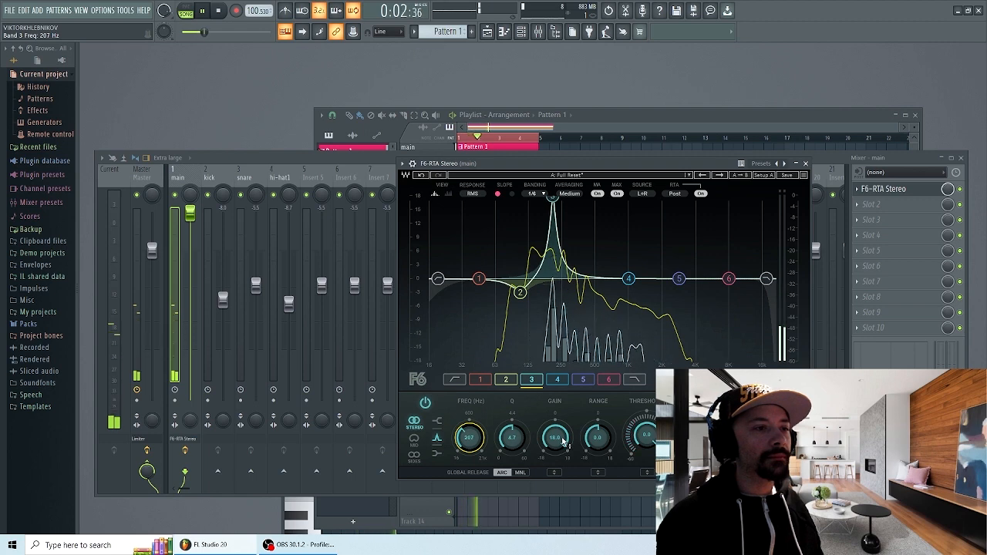
Step: Stop playback, cut band 3's gain to -3.4 dB and play the loop to hear it
{"action": "key", "text": "space"}
{"action": "mouse_move", "coordinate": [555, 437]}
{"action": "left_mouse_down"}
{"action": "mouse_move", "coordinate": [556, 463]}
{"action": "mouse_move", "coordinate": [555, 449]}
{"action": "left_mouse_up"}
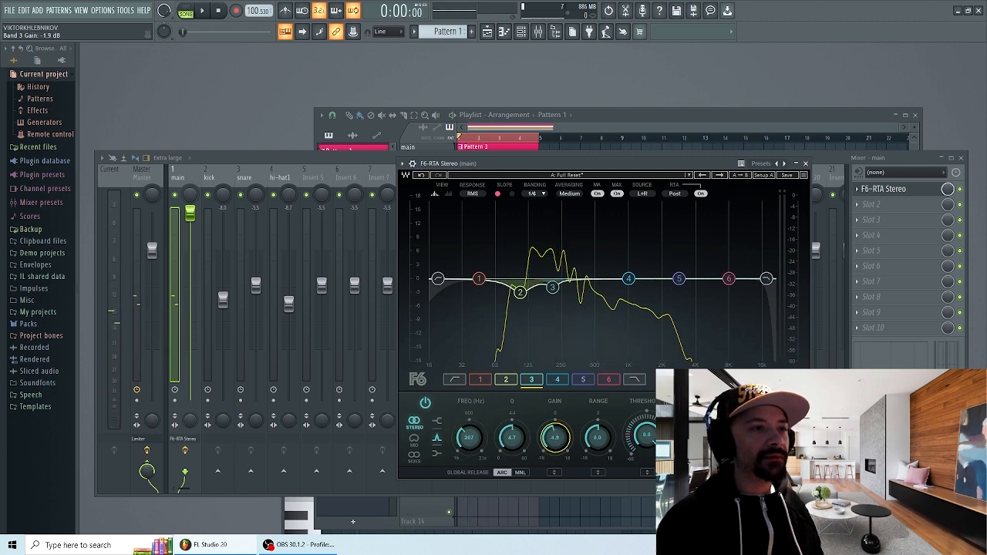
{"action": "key", "text": "space"}
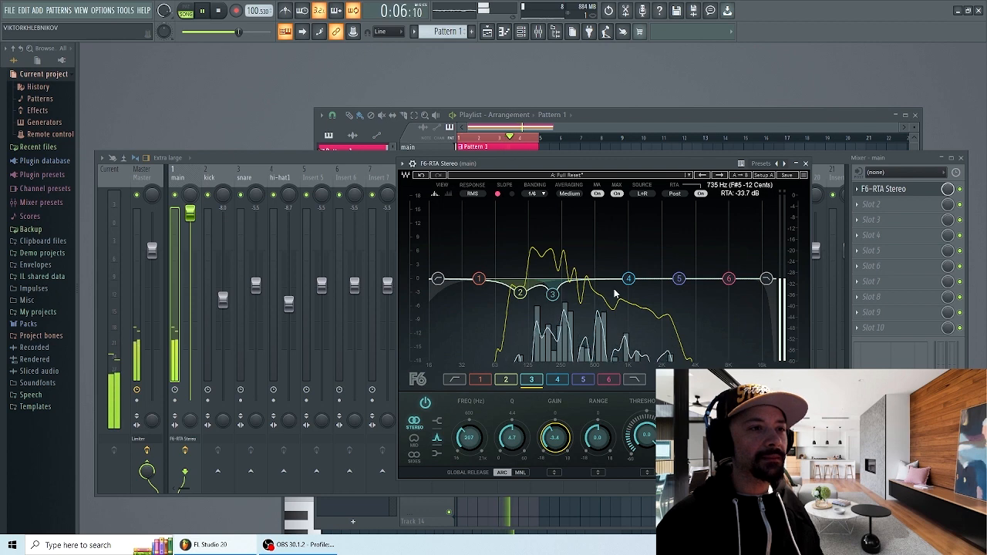
{"action": "mouse_move", "coordinate": [599, 163]}
{"action": "left_mouse_down"}
{"action": "mouse_move", "coordinate": [614, 155]}
{"action": "mouse_move", "coordinate": [597, 168]}
{"action": "left_mouse_up"}
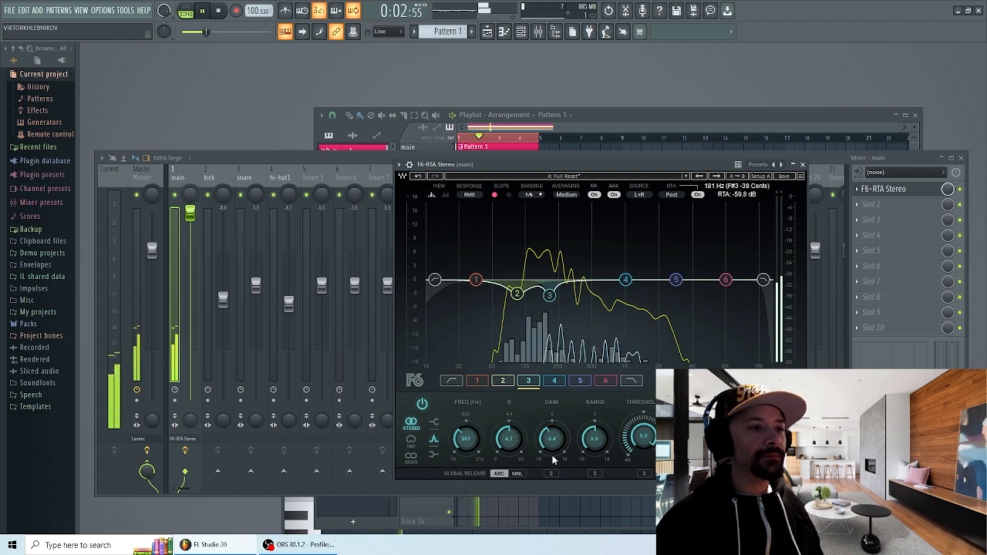
Step: Try deeper cuts on band 3 during playback, compare the band off and on, and settle its gain at -3.9 dB
{"action": "left_click_drag", "start_coordinate": [553, 438], "coordinate": [556, 494]}
{"action": "left_click_drag", "start_coordinate": [564, 436], "coordinate": [564, 388]}
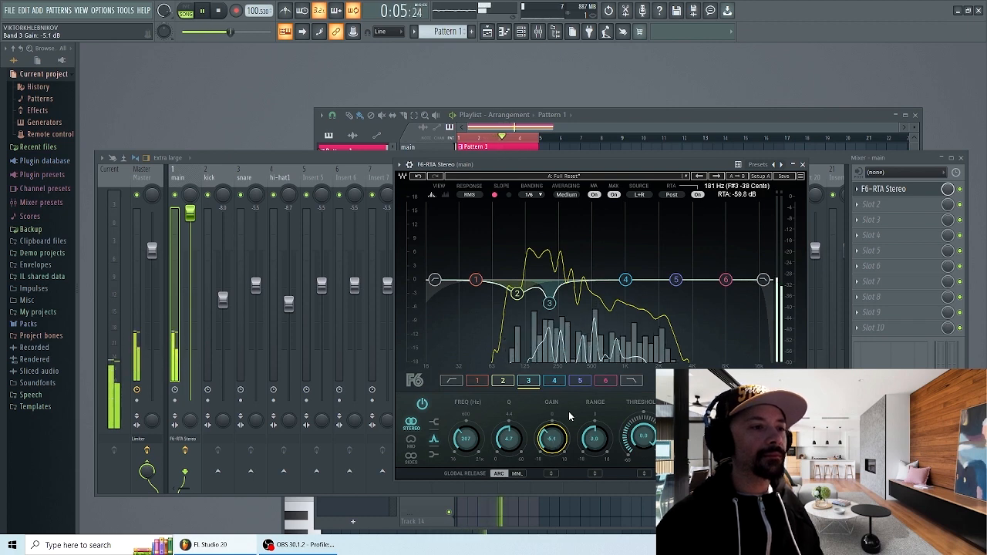
{"action": "left_click_drag", "start_coordinate": [552, 439], "coordinate": [552, 438]}
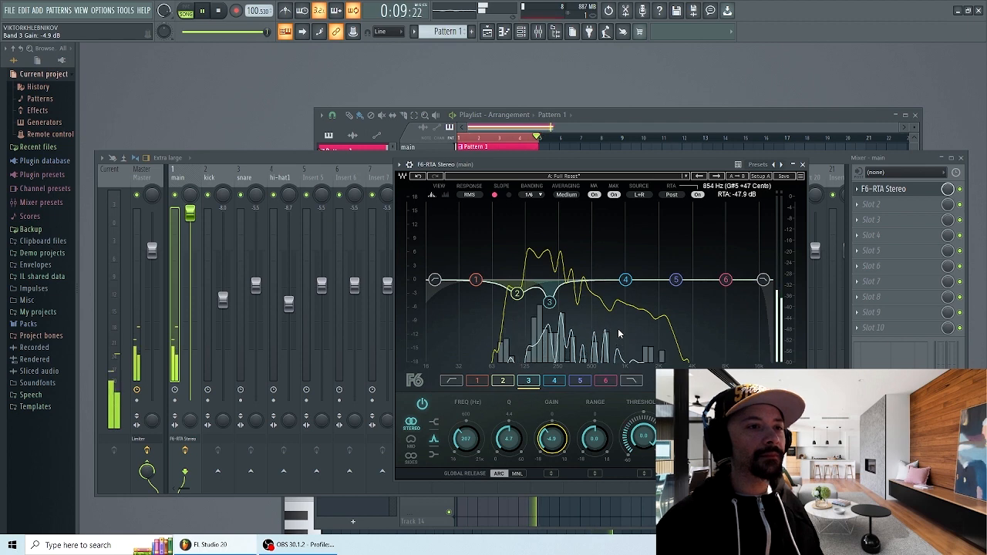
{"action": "left_click_drag", "start_coordinate": [603, 165], "coordinate": [606, 164]}
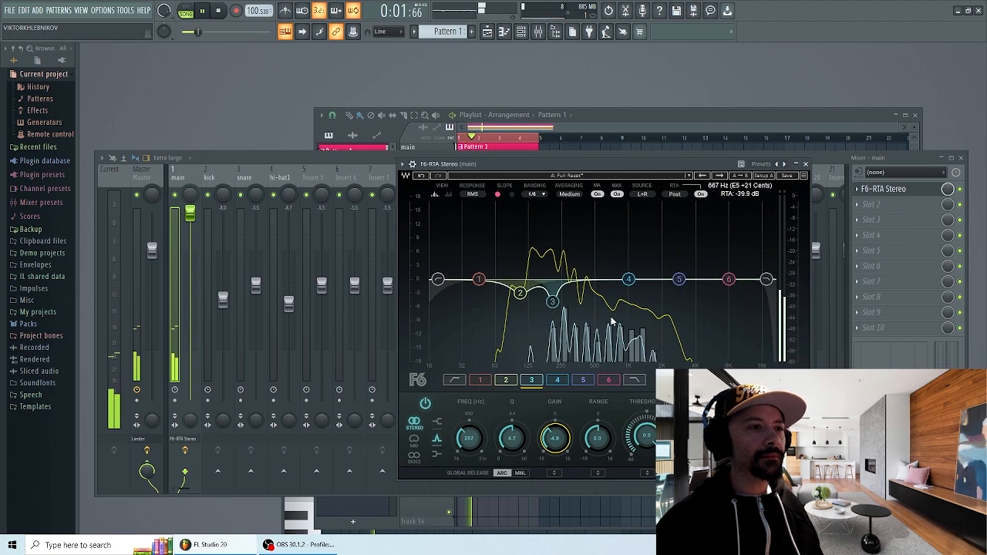
{"action": "left_click", "coordinate": [425, 404]}
{"action": "left_click", "coordinate": [427, 404]}
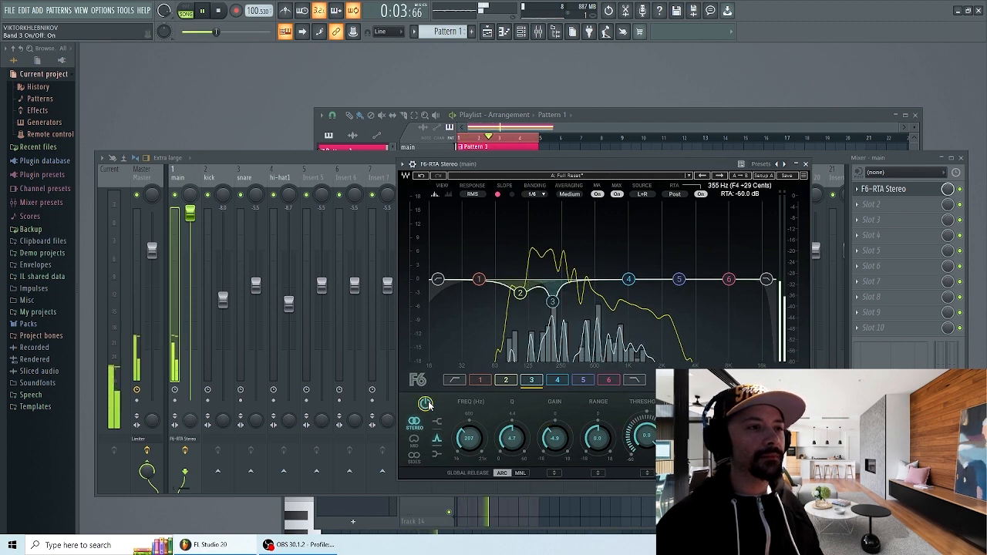
{"action": "left_click_drag", "start_coordinate": [555, 438], "coordinate": [557, 432]}
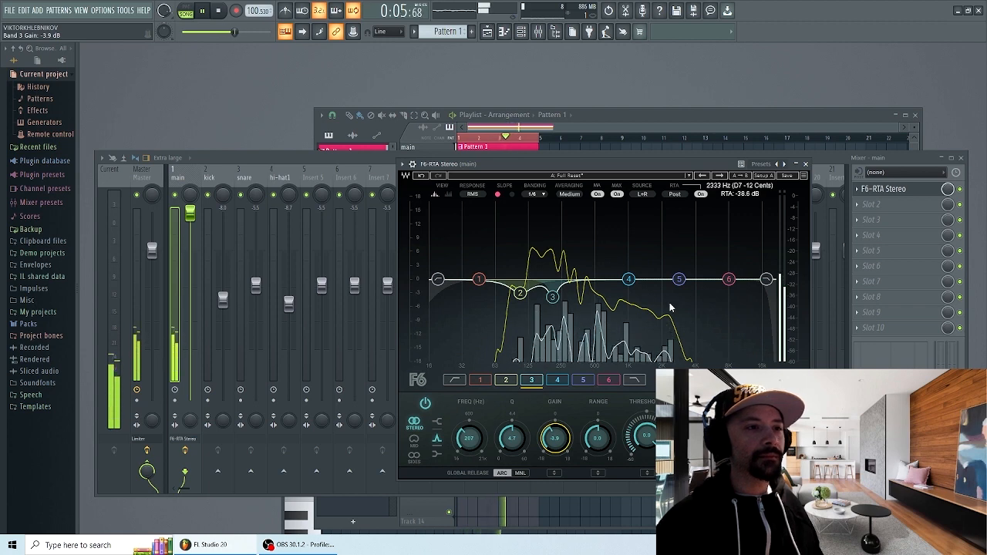
Step: Stop playback, move band 4 to 436 Hz and boost it to 18.0 dB with a narrow Q
{"action": "left_click", "coordinate": [628, 279]}
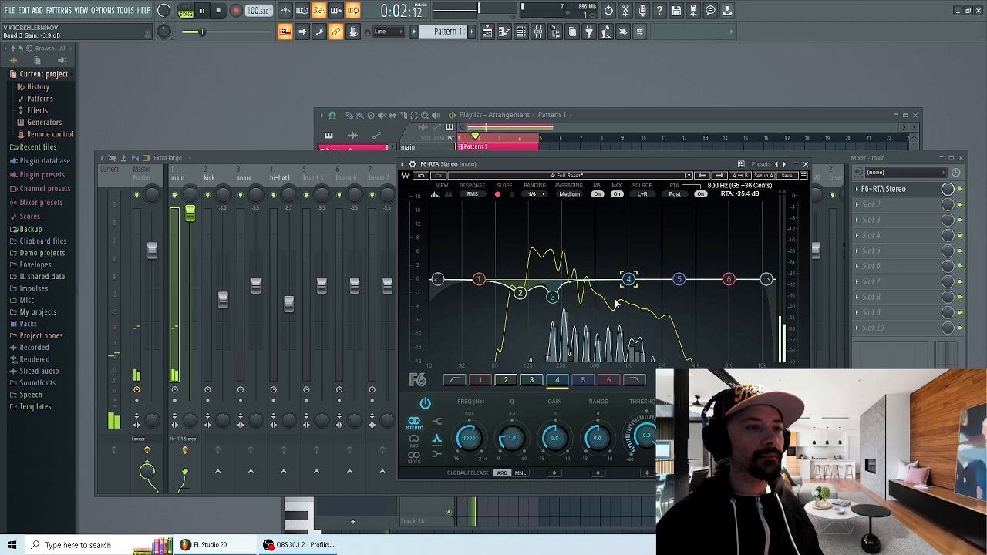
{"action": "key", "text": "space"}
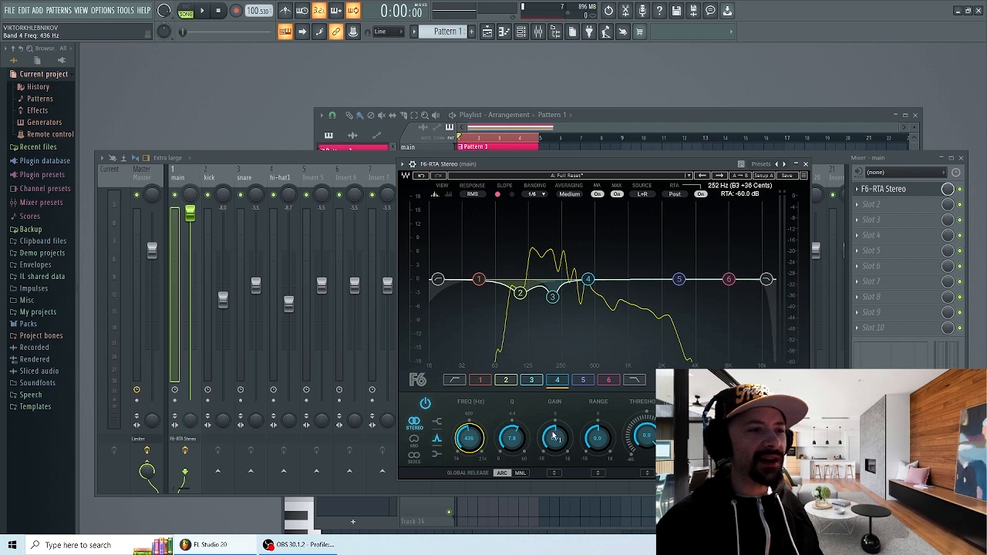
{"action": "left_click_drag", "start_coordinate": [553, 436], "coordinate": [552, 386]}
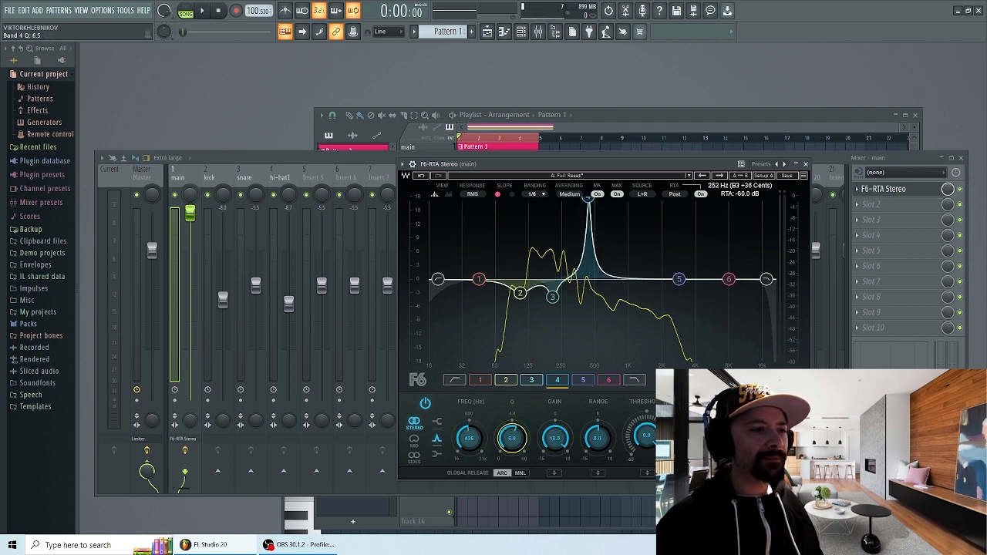
Step: Sweep the boosted band 4 during playback to 782 Hz and stop playback
{"action": "mouse_move", "coordinate": [472, 443]}
{"action": "left_mouse_down"}
{"action": "mouse_move", "coordinate": [470, 427]}
{"action": "mouse_move", "coordinate": [468, 441]}
{"action": "left_mouse_up"}
{"action": "key", "text": "space"}
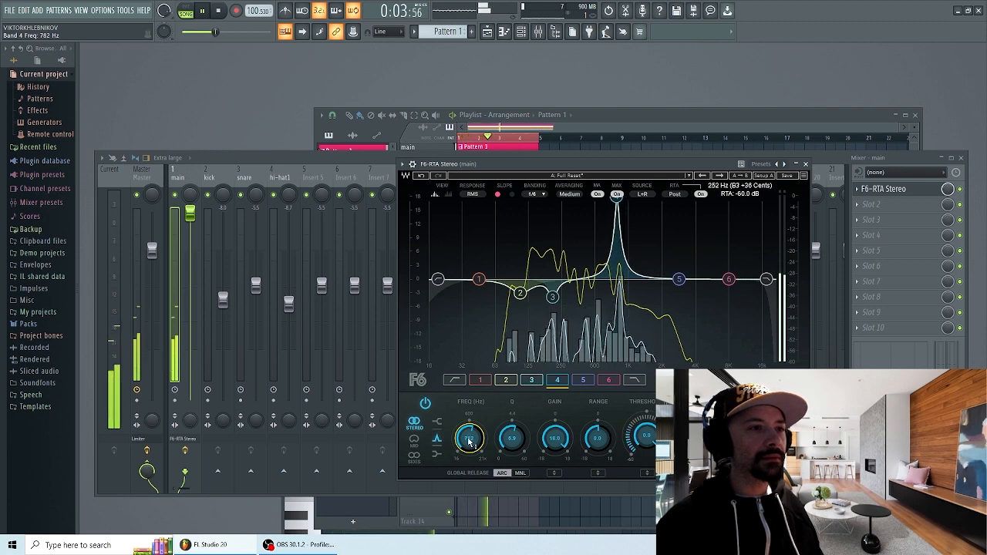
{"action": "key", "text": "space"}
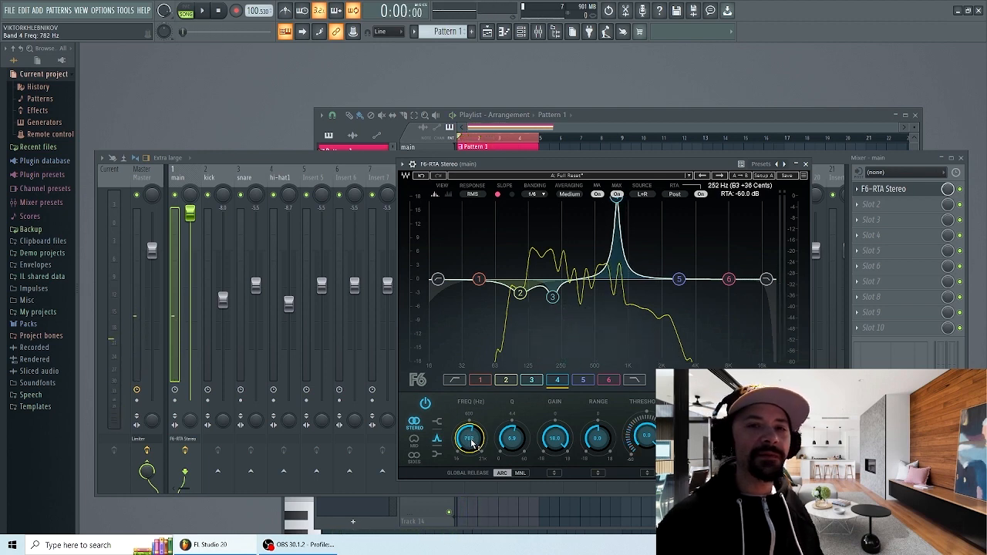
Step: Set band 4's gain to -2.4 dB, listen to the loop and stop playback
{"action": "left_click_drag", "start_coordinate": [549, 440], "coordinate": [549, 462]}
{"action": "key", "text": "space"}
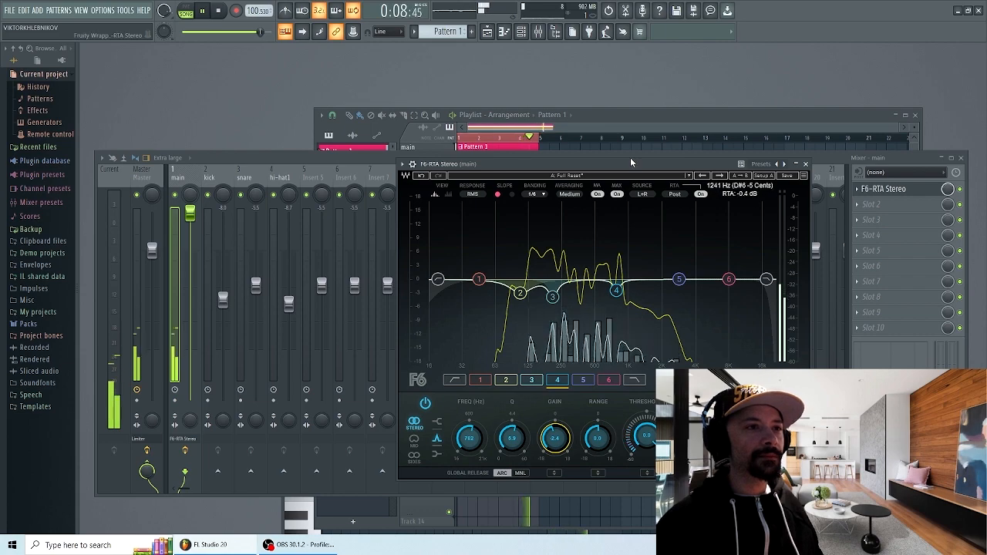
{"action": "left_click_drag", "start_coordinate": [627, 163], "coordinate": [600, 173]}
{"action": "key", "text": "space"}
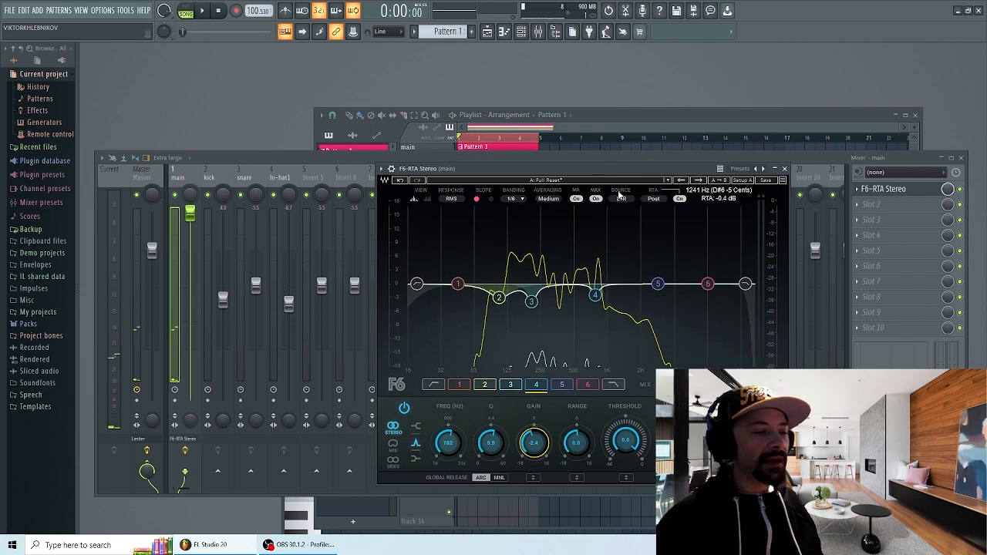